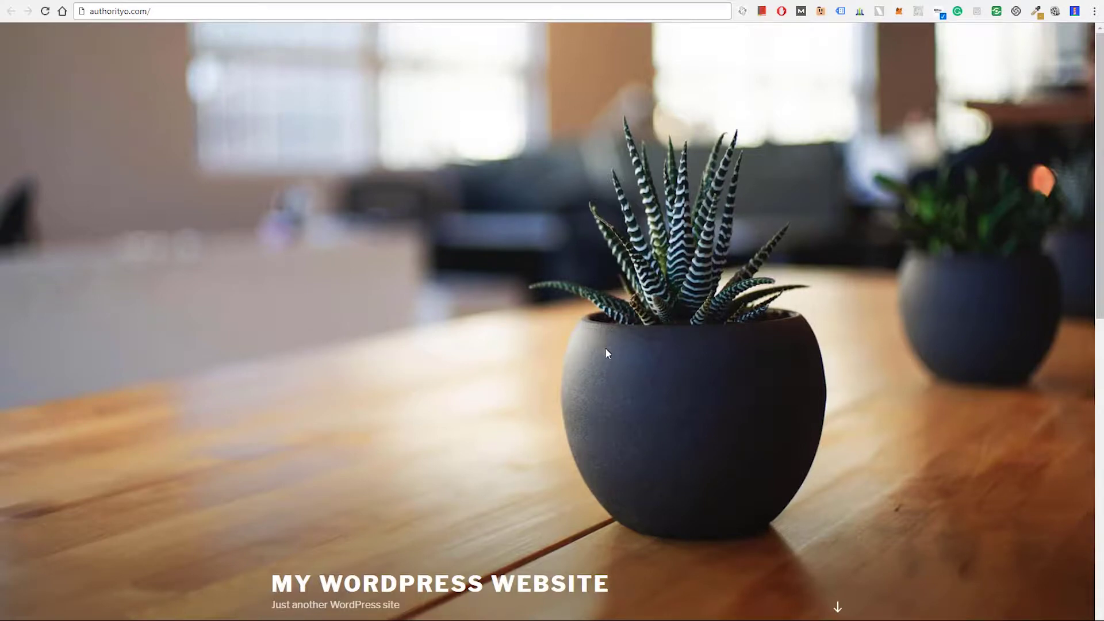
Step: Look over the site's front page and open its admin area at authorityo.com/wp-admin
scroll(605, 353, down, 10)
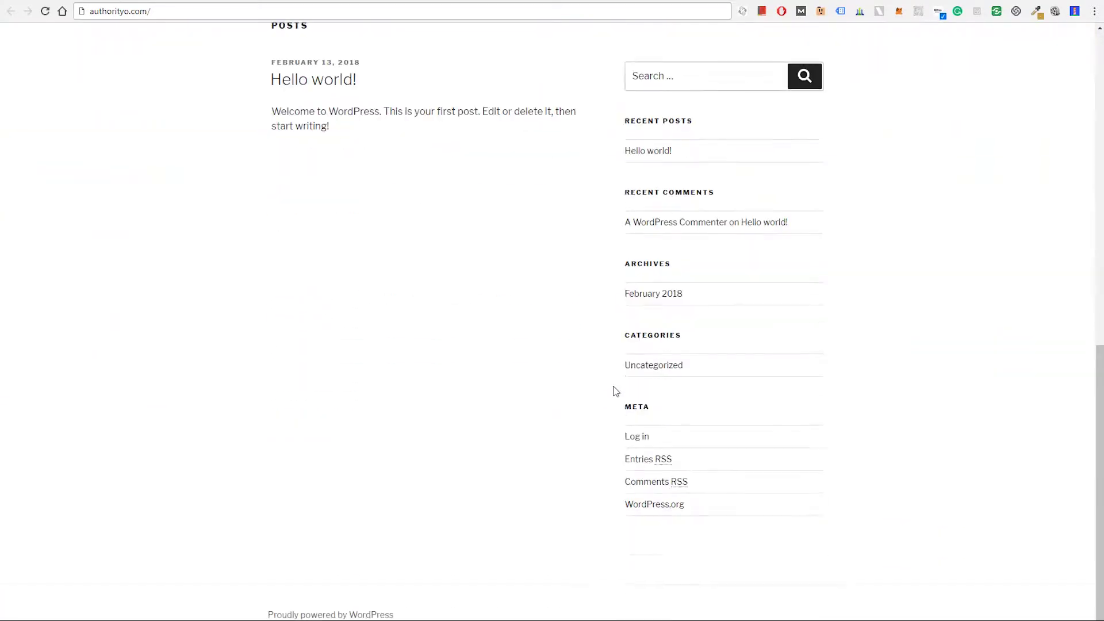
scroll(621, 412, up, 10)
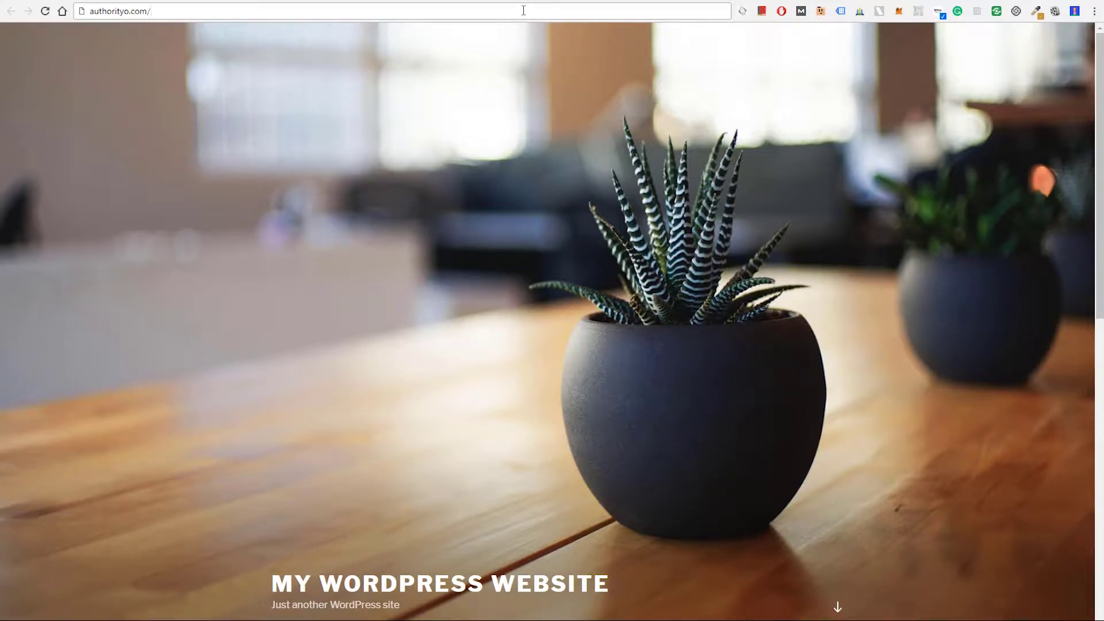
text(wp)
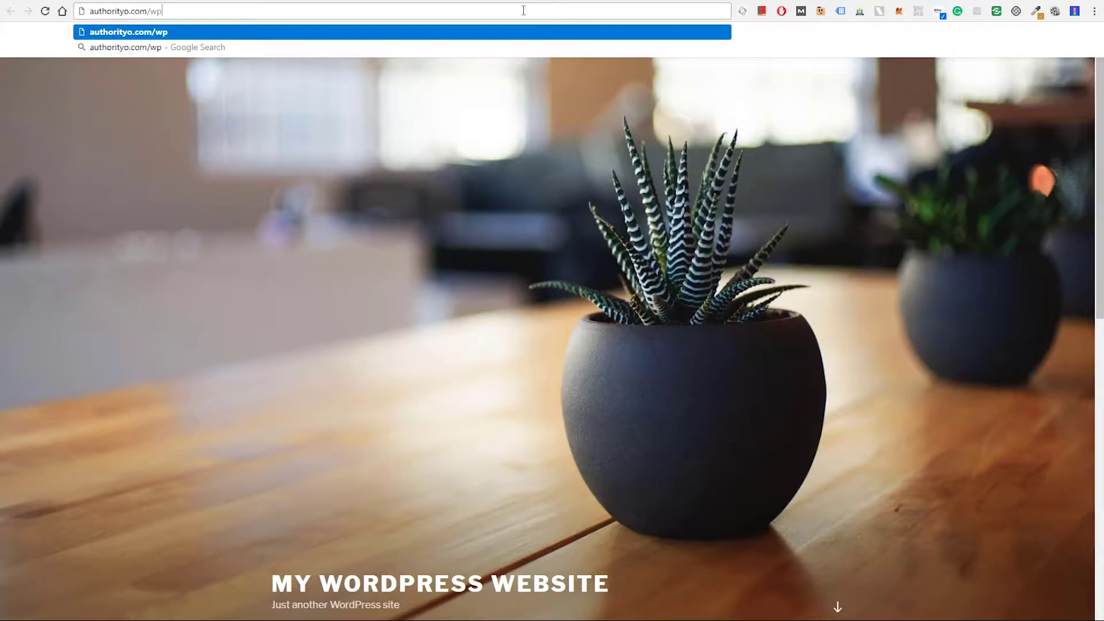
text(-admin)
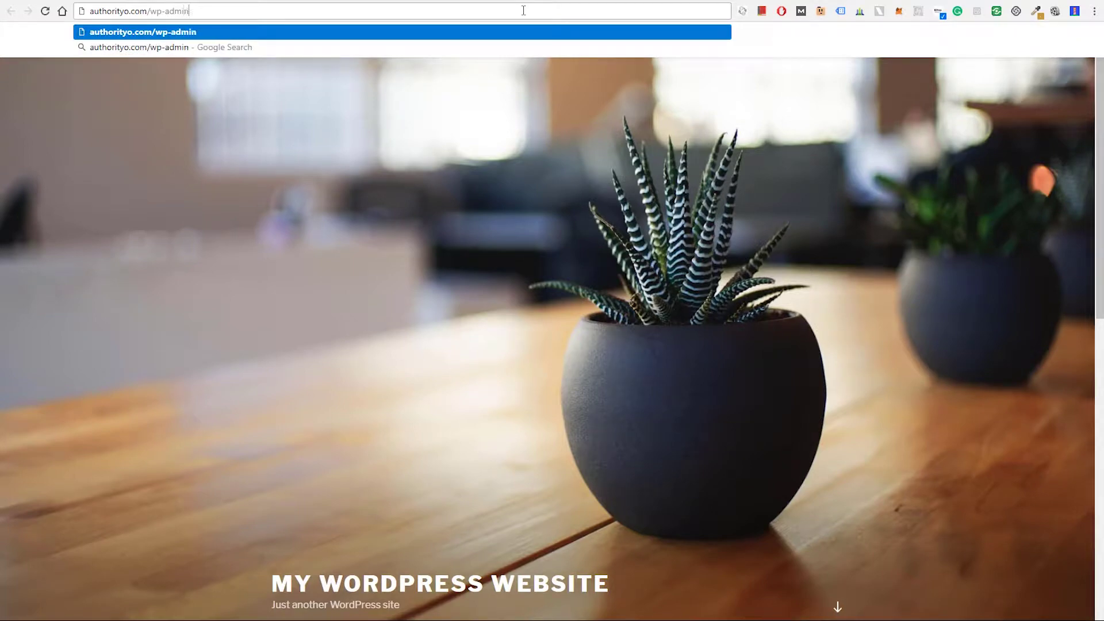
key(Return)
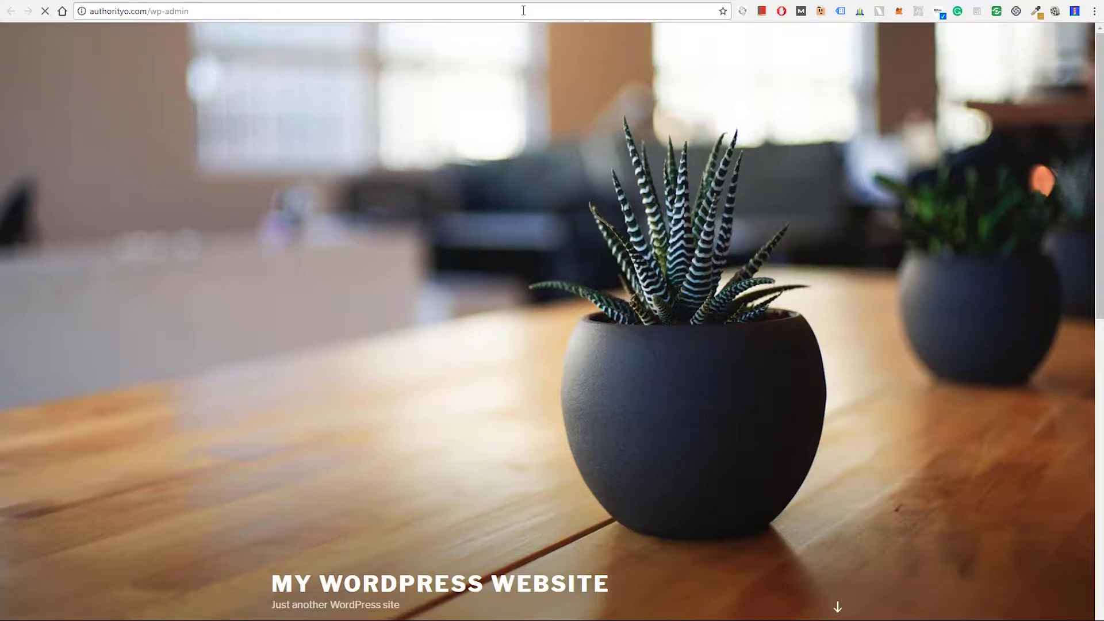
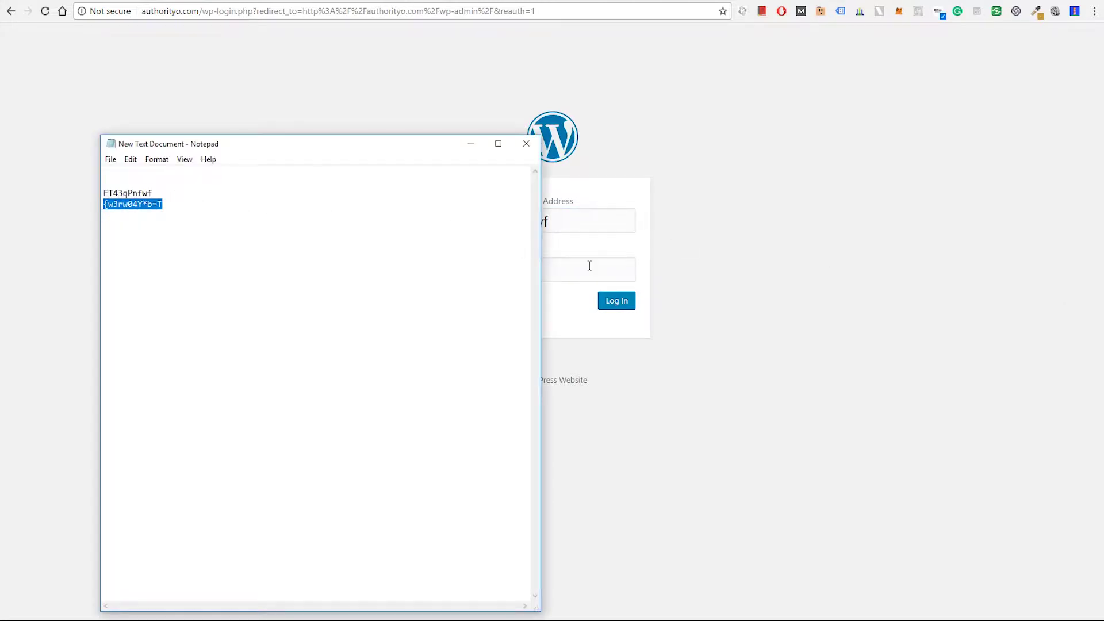
Step: Enter the account password and log in to the WordPress dashboard
click(589, 266)
key(ctrl+v)
click(620, 300)
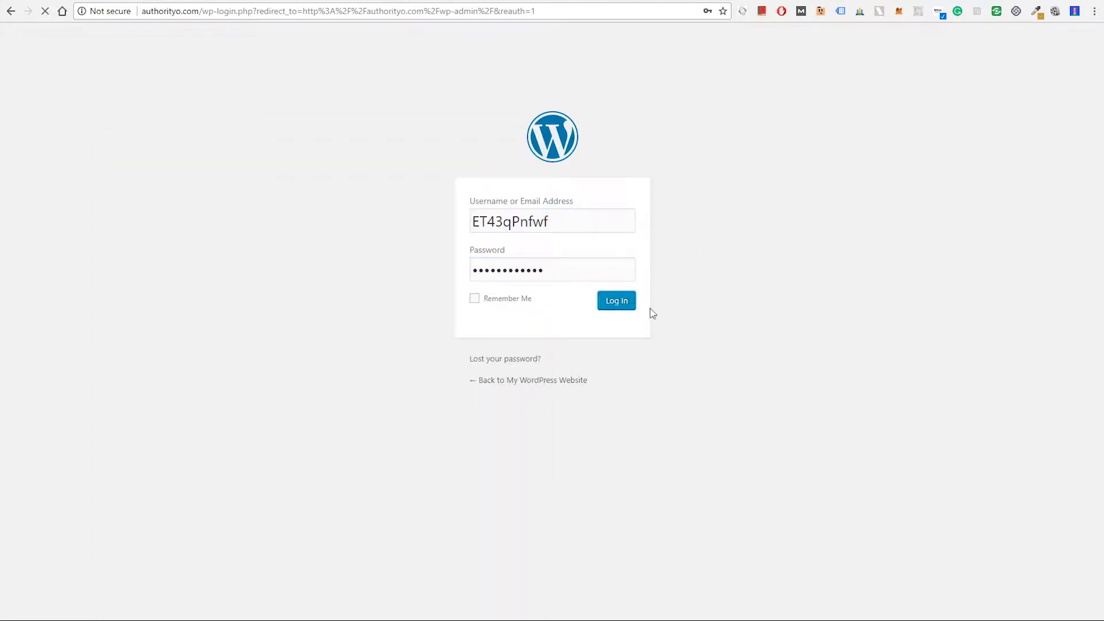
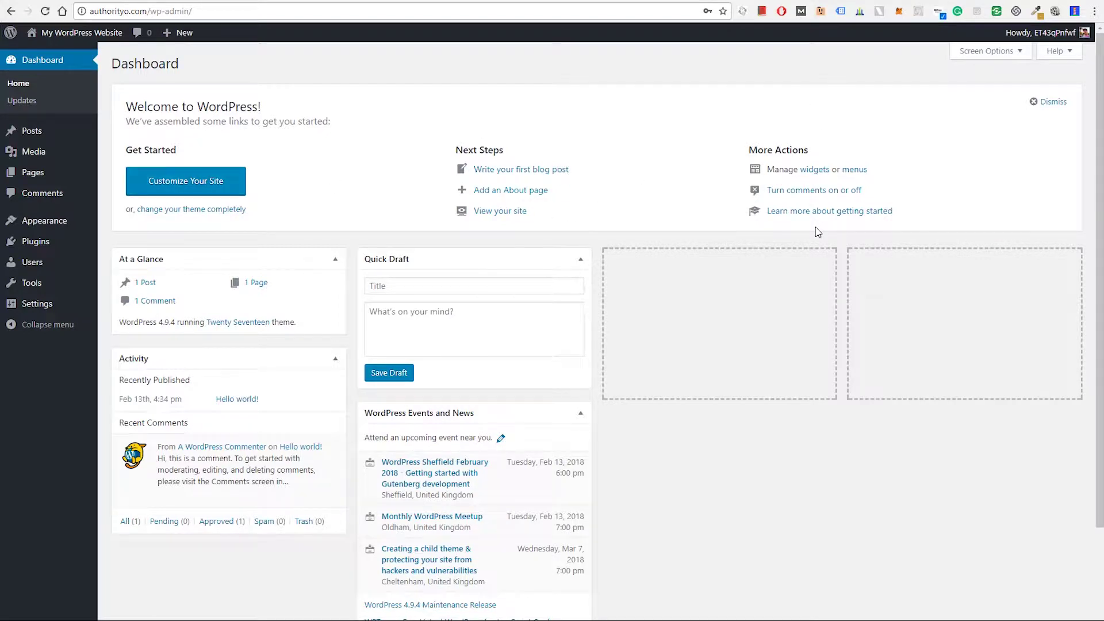
Step: Look through the post management pages: the post list, the new post editor, Categories and Tags
mouse_move(41, 48)
mouse_move(57, 137)
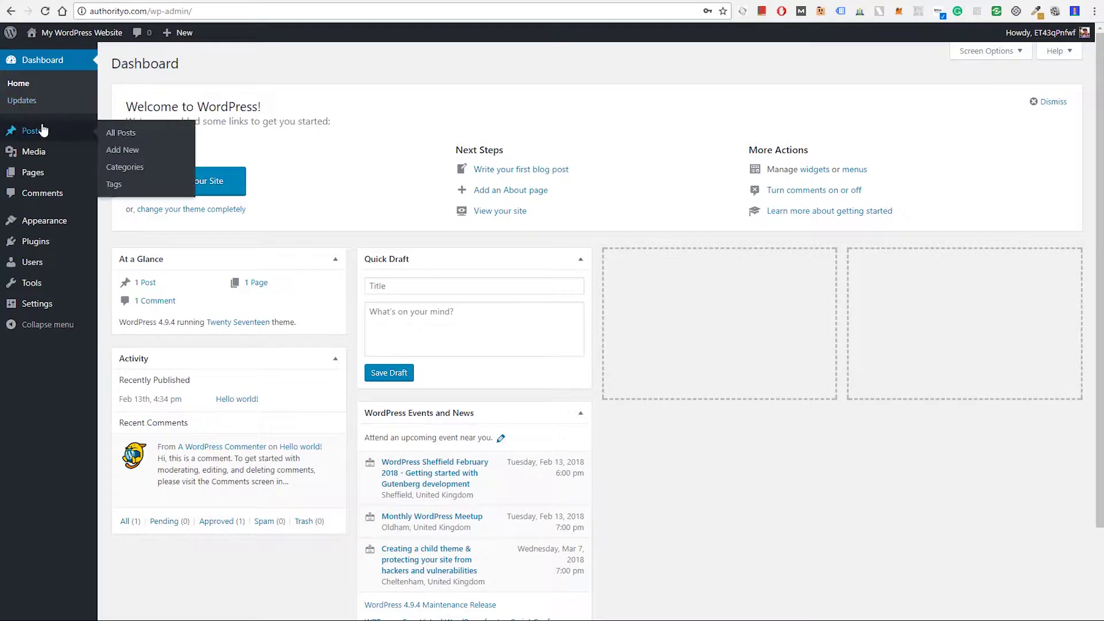
click(138, 134)
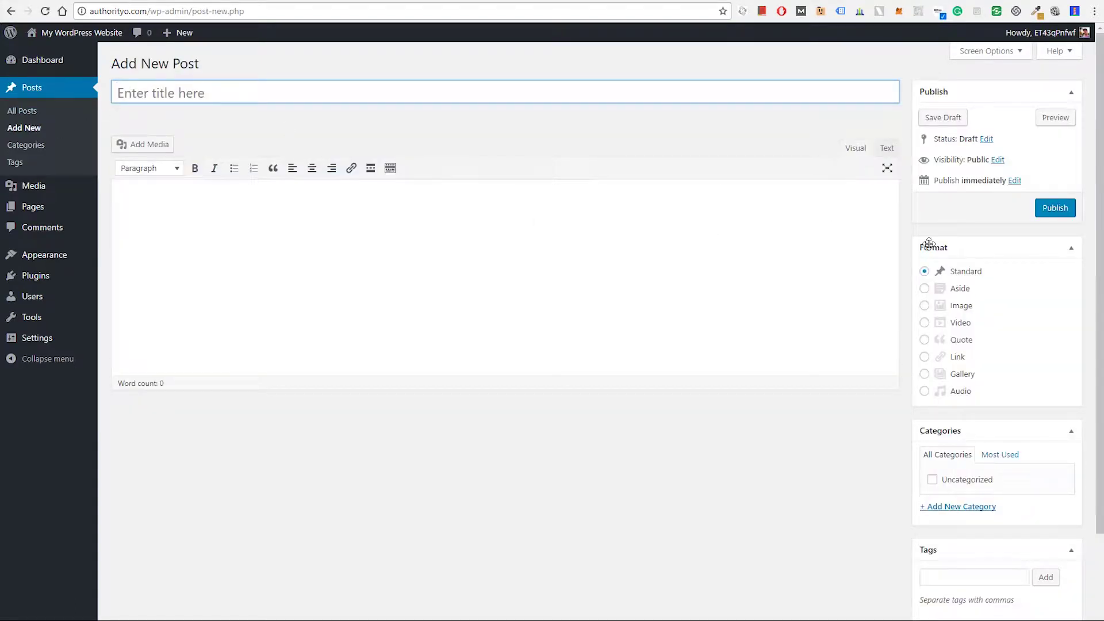
click(26, 145)
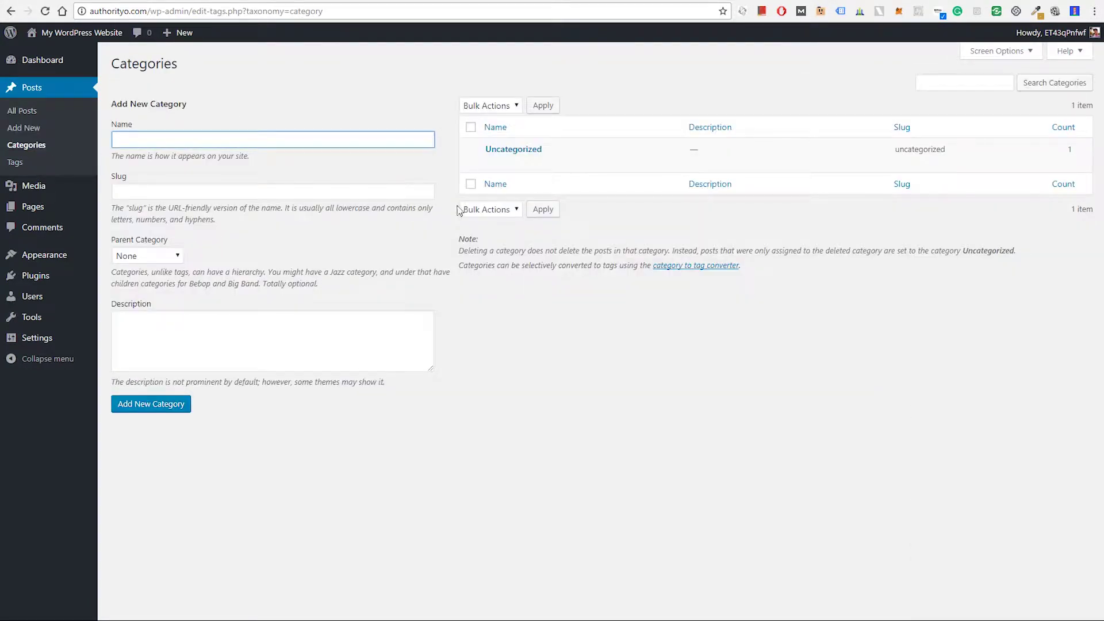
click(15, 162)
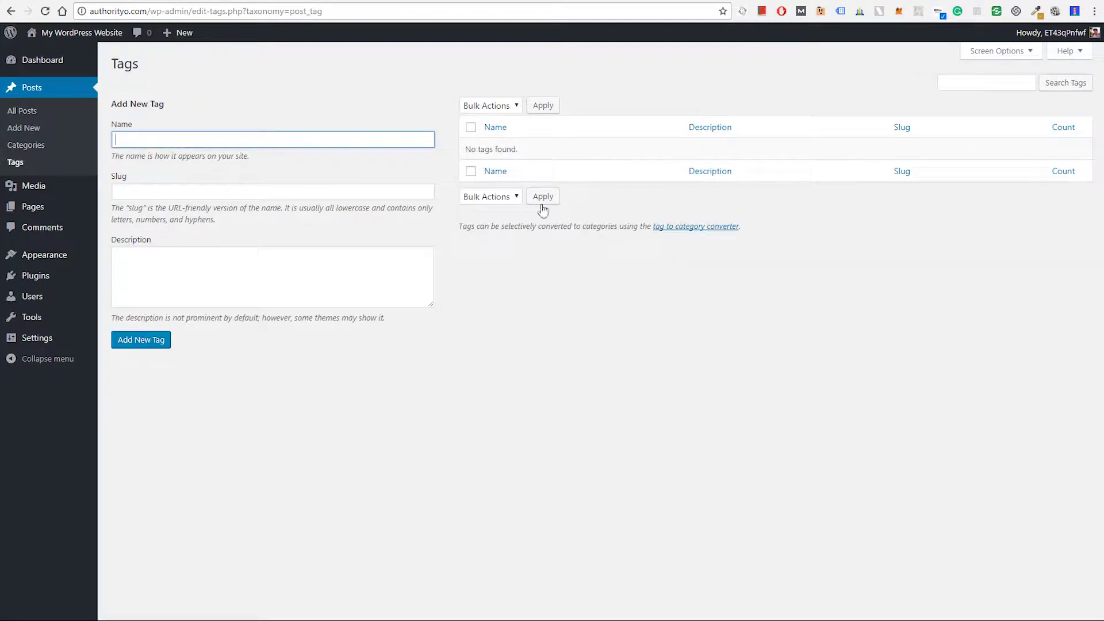
Step: Look over the Media Library's file upload area and the Pages list with its option for adding a page
click(47, 189)
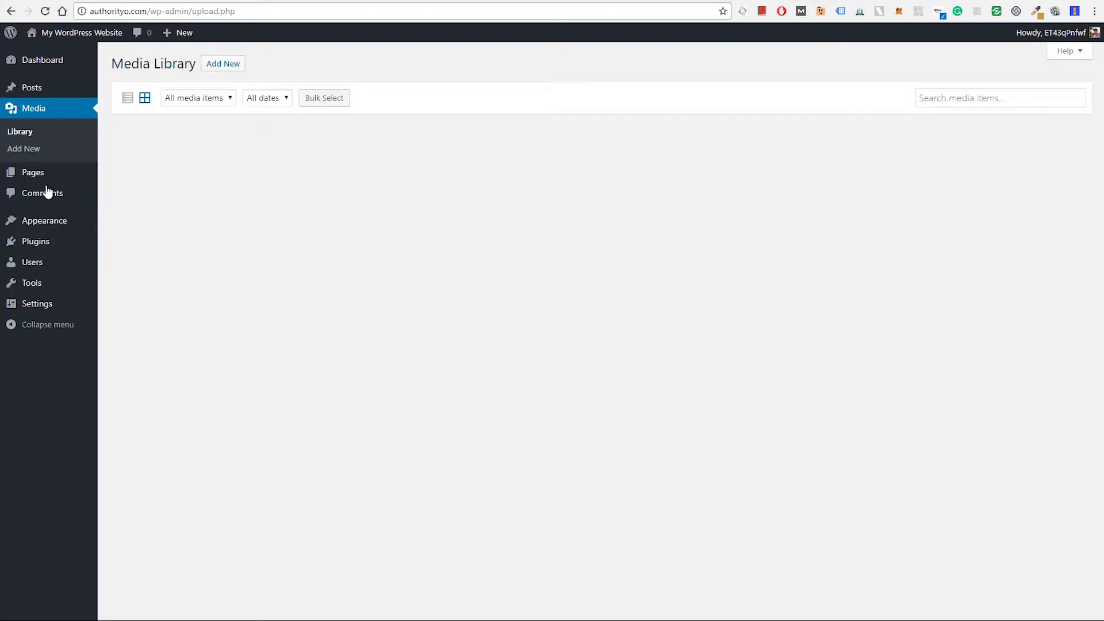
click(216, 67)
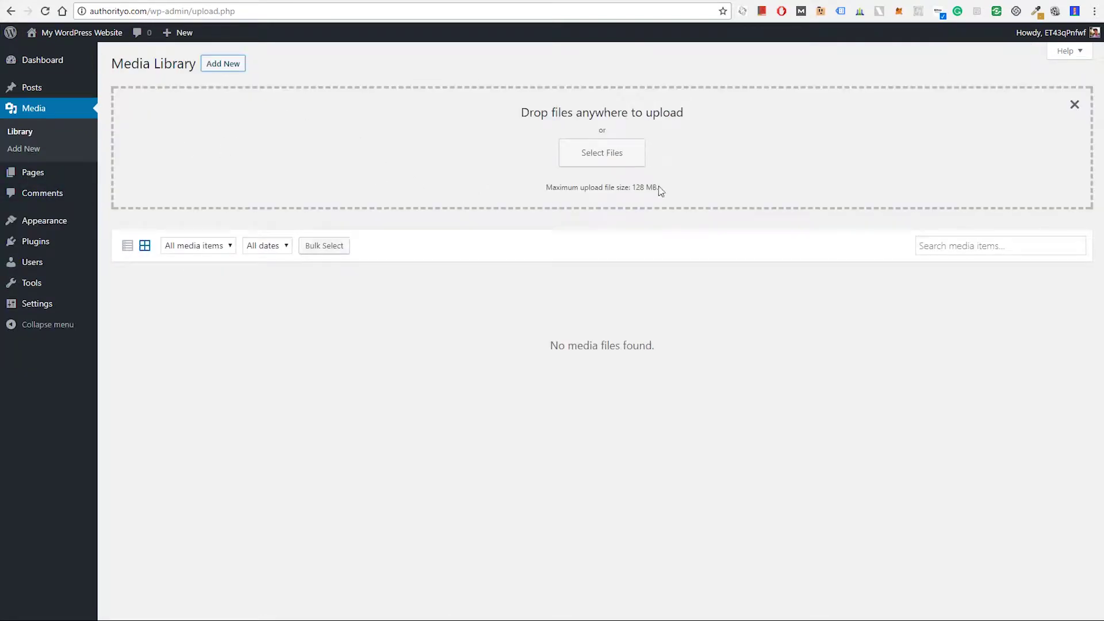
click(596, 151)
click(53, 175)
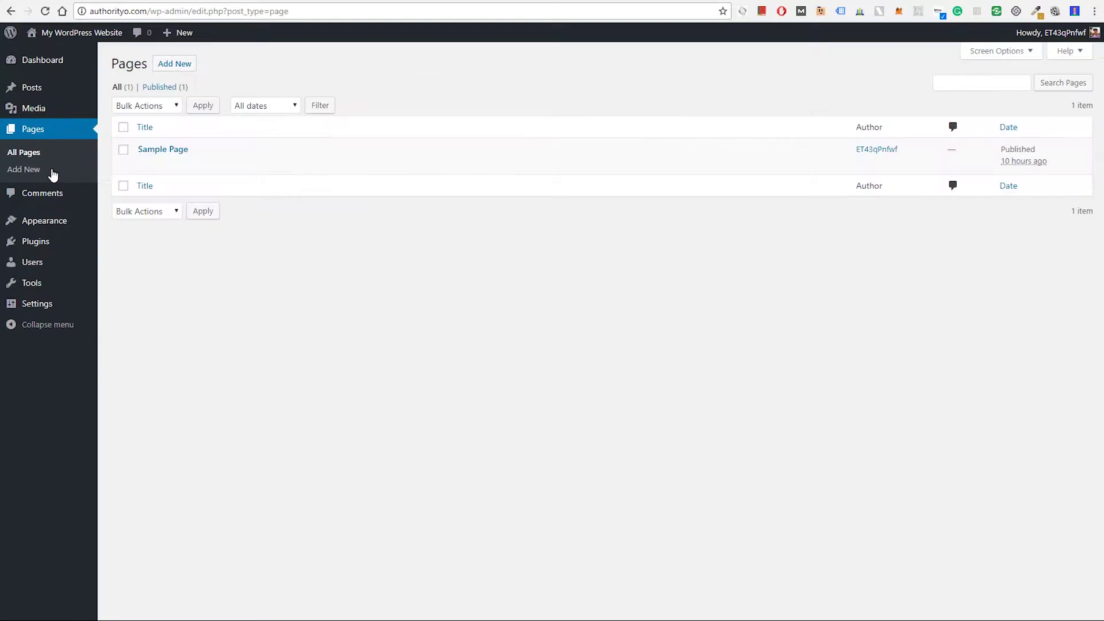
click(183, 68)
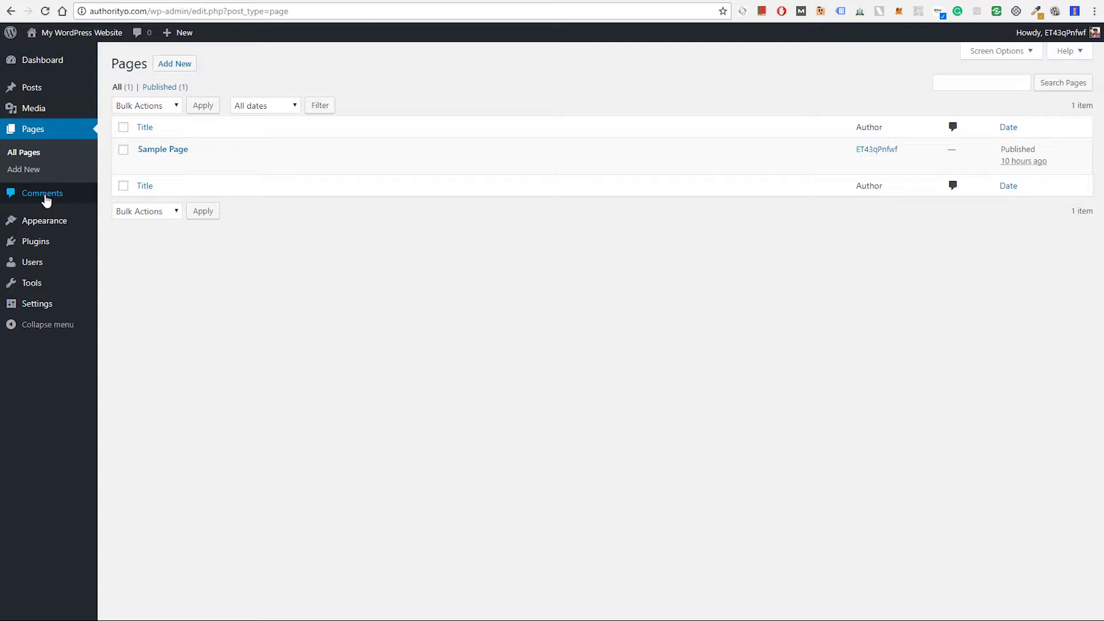
Step: View the installed themes and browse the Featured themes available for installation
mouse_move(42, 226)
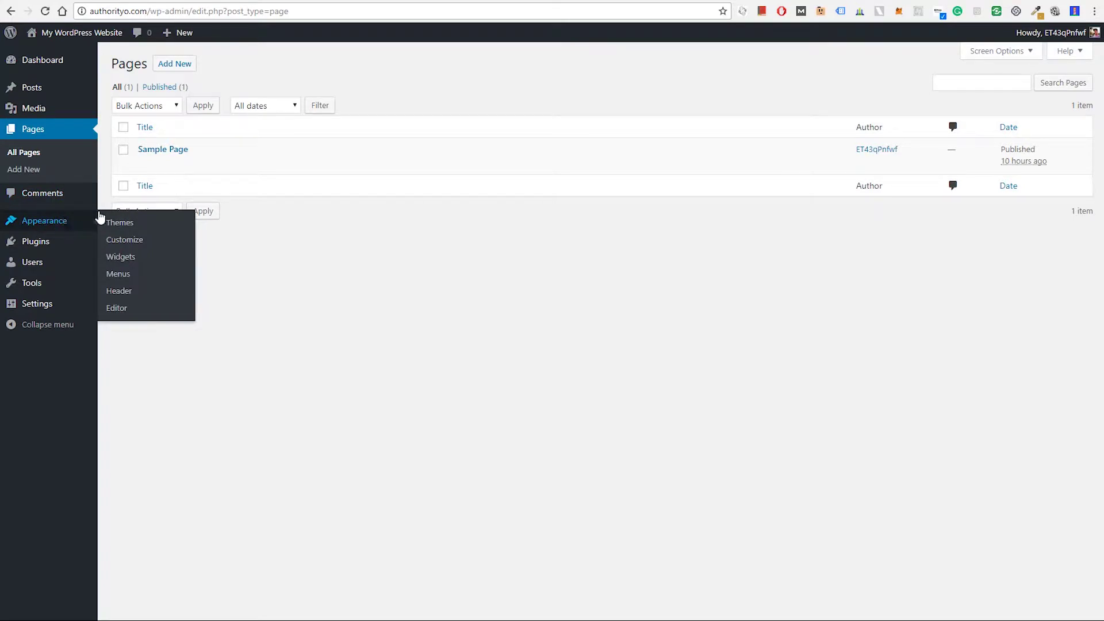
click(163, 230)
mouse_move(757, 283)
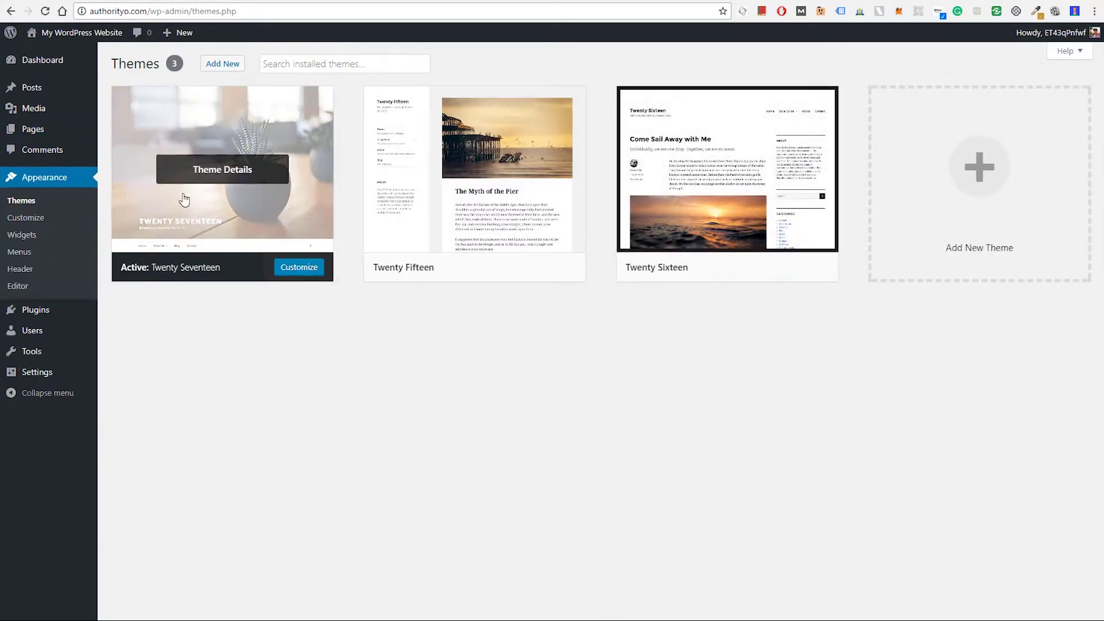
click(207, 65)
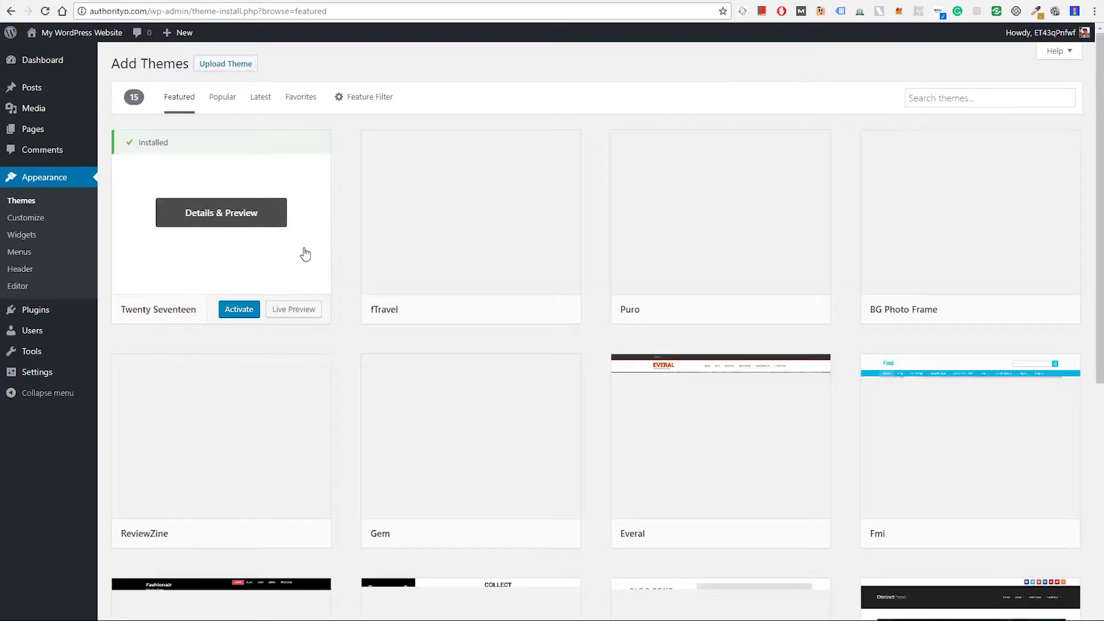
scroll(796, 207, down, 3)
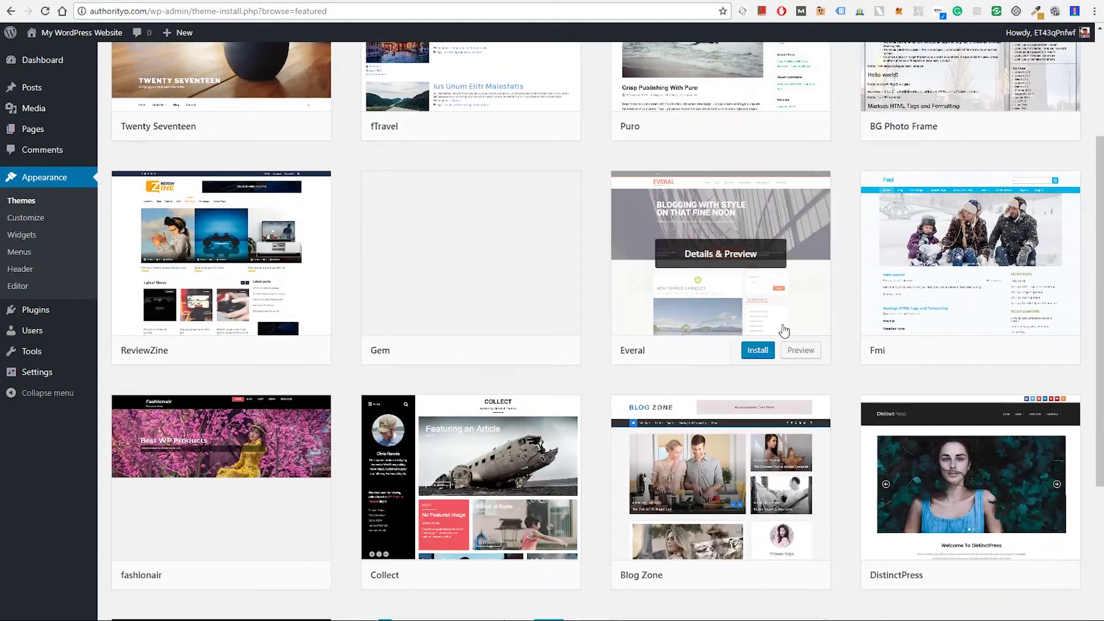
scroll(313, 227, down, 4)
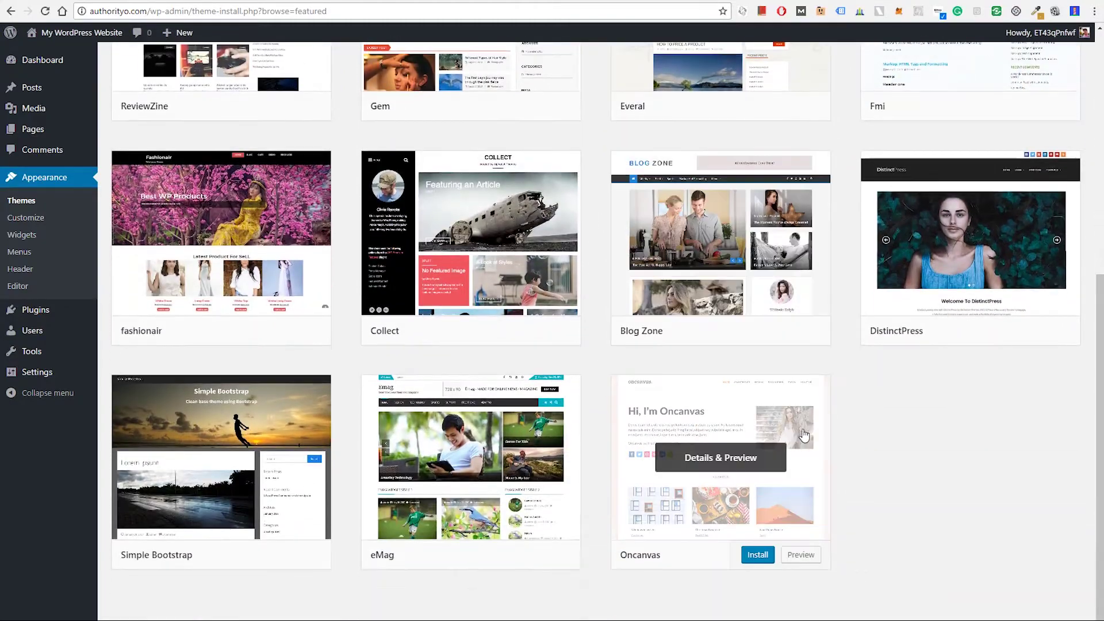
scroll(440, 368, up, 7)
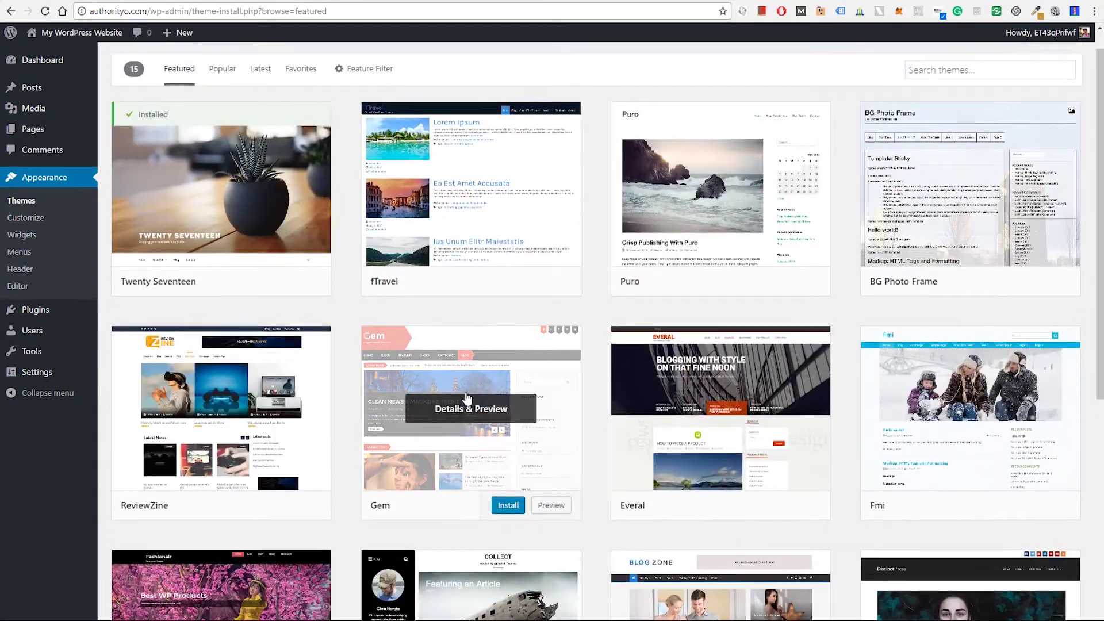
scroll(468, 398, up, 1)
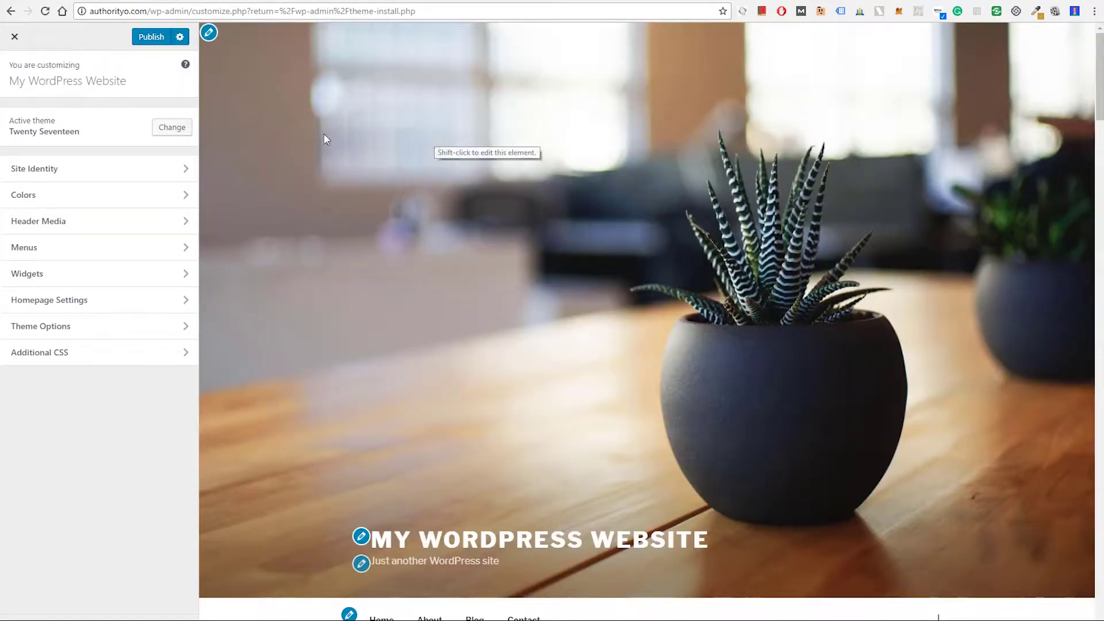
Step: Review the customizer's Site Identity, Colors and Header Media settings for Twenty Seventeen, and exit without saving
click(113, 170)
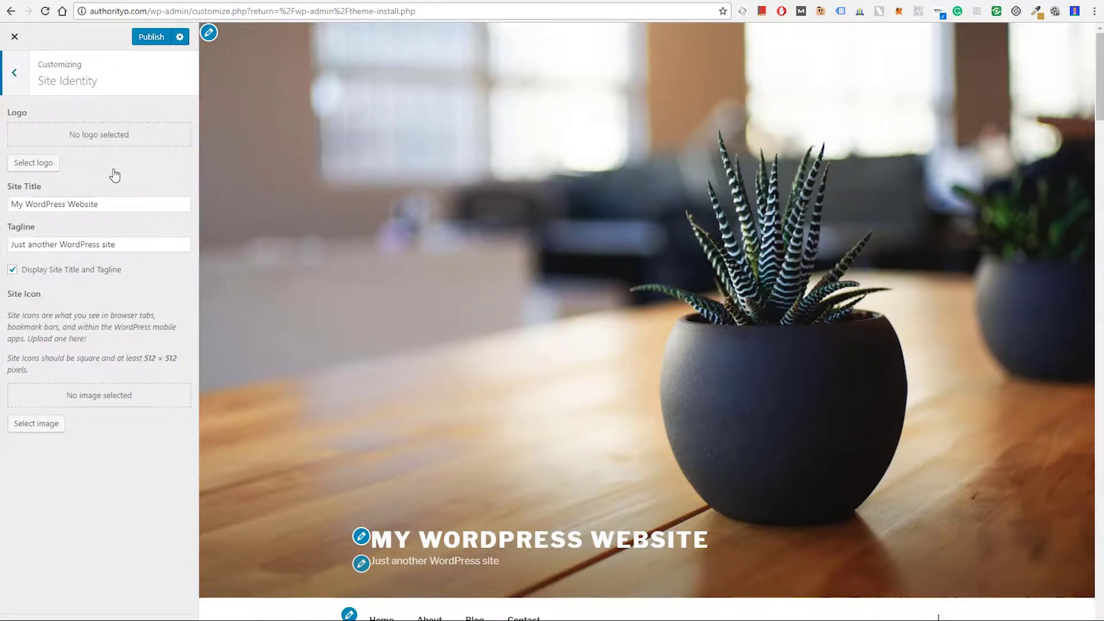
click(17, 76)
click(66, 194)
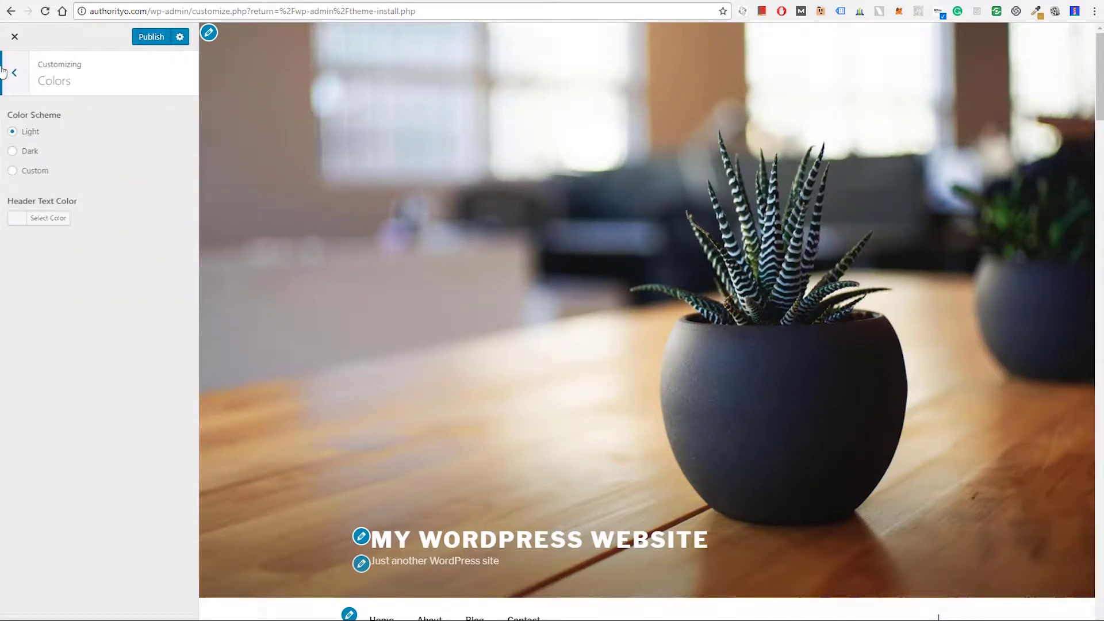
click(21, 72)
click(88, 228)
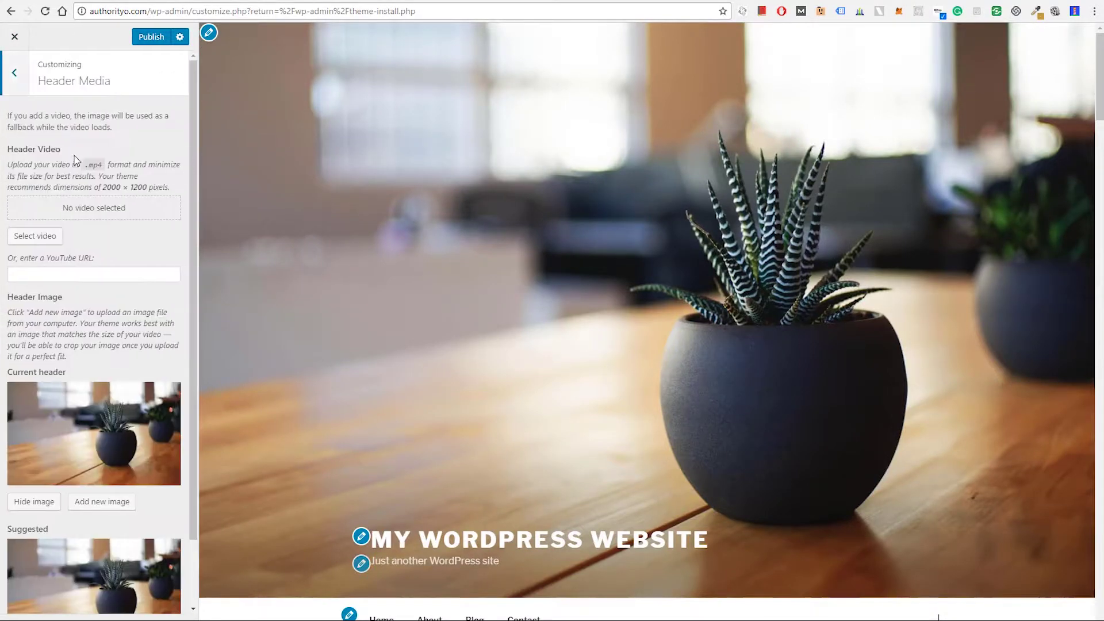
scroll(111, 458, down, 2)
scroll(86, 345, up, 2)
click(16, 72)
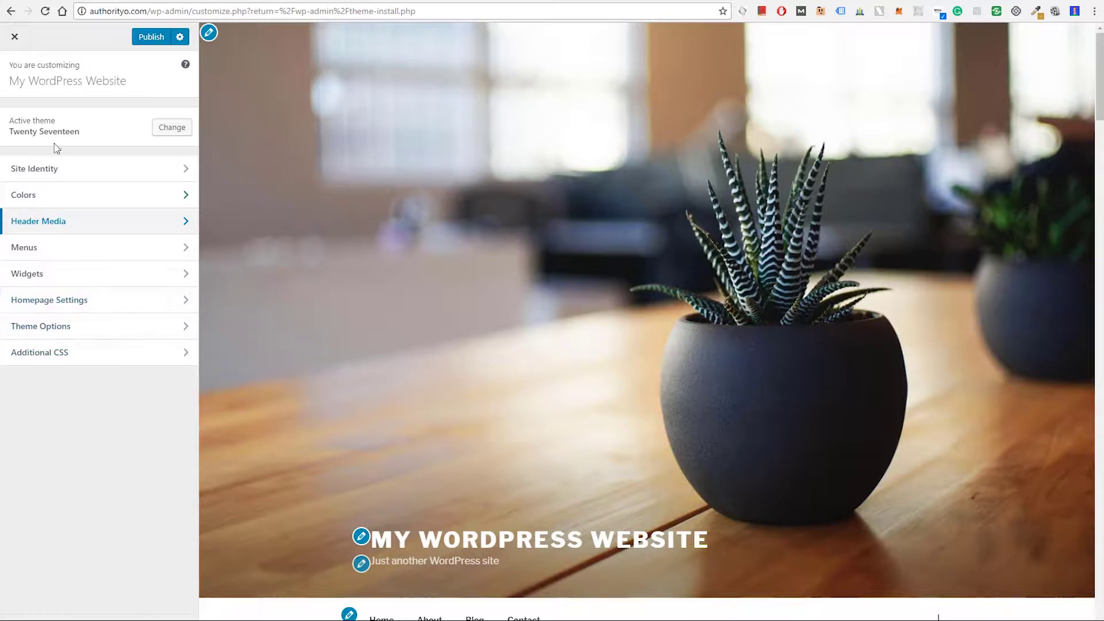
click(14, 36)
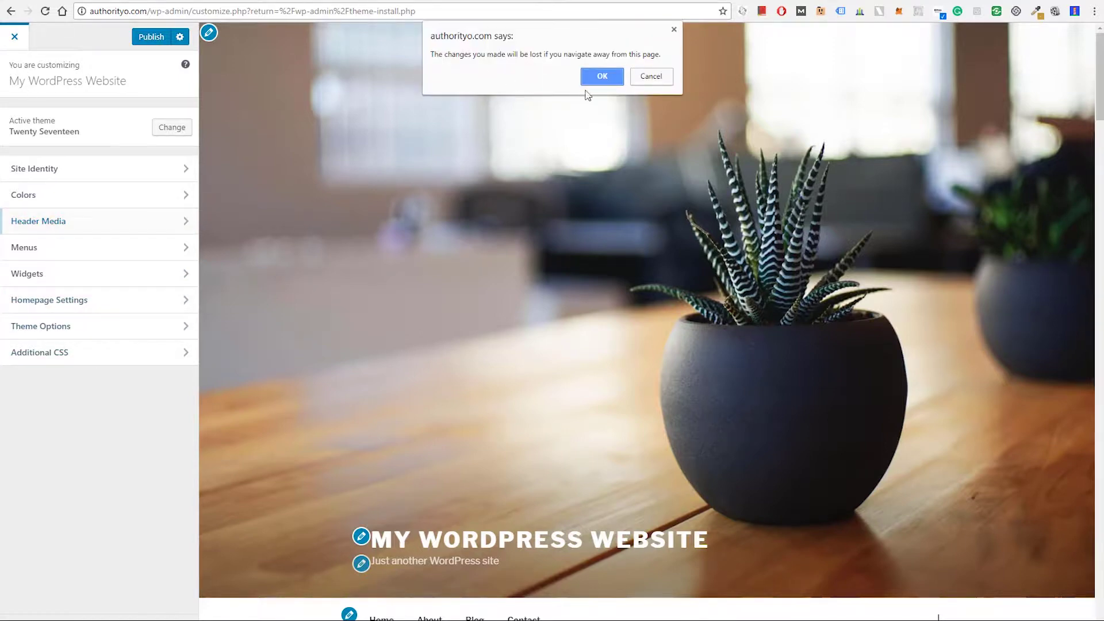
click(598, 78)
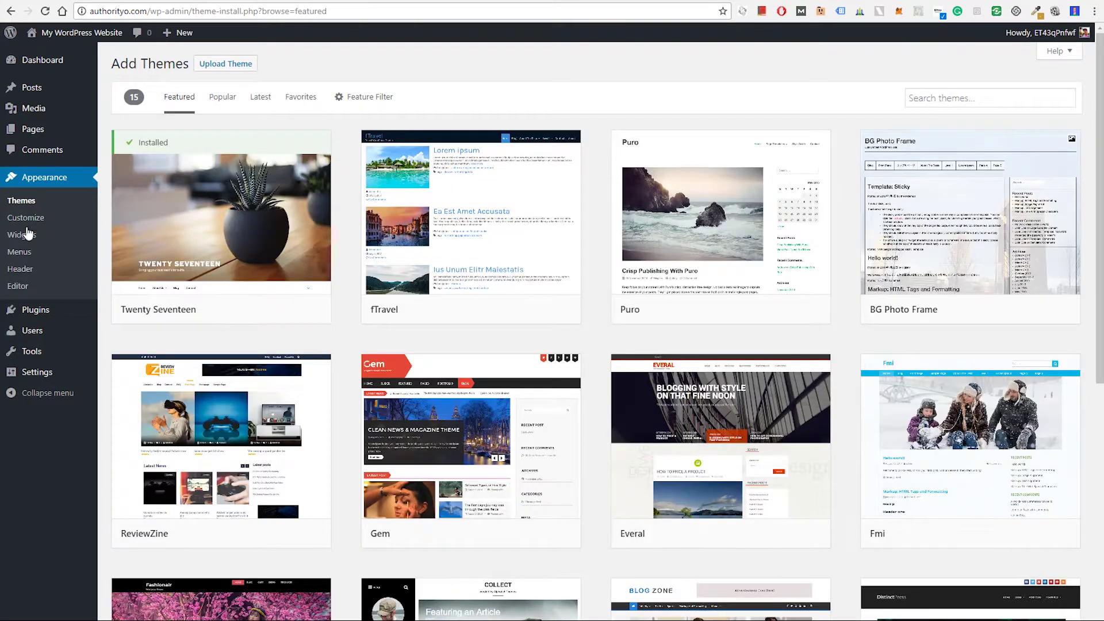
Step: Open the widget management page and expand the Footer 2 and Footer 1 areas
click(25, 235)
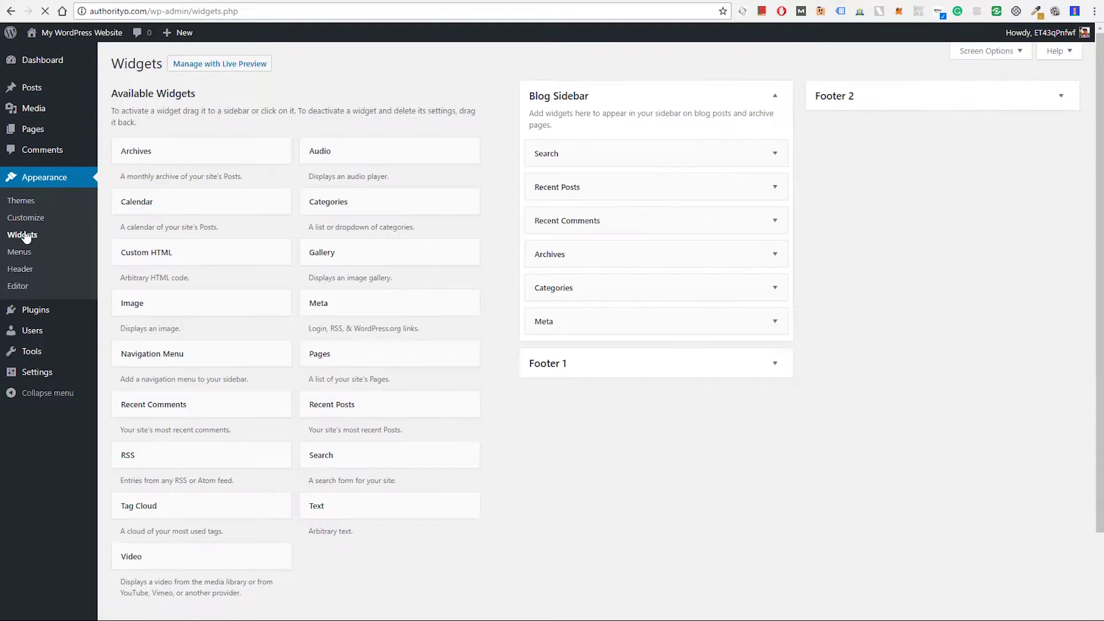
click(927, 97)
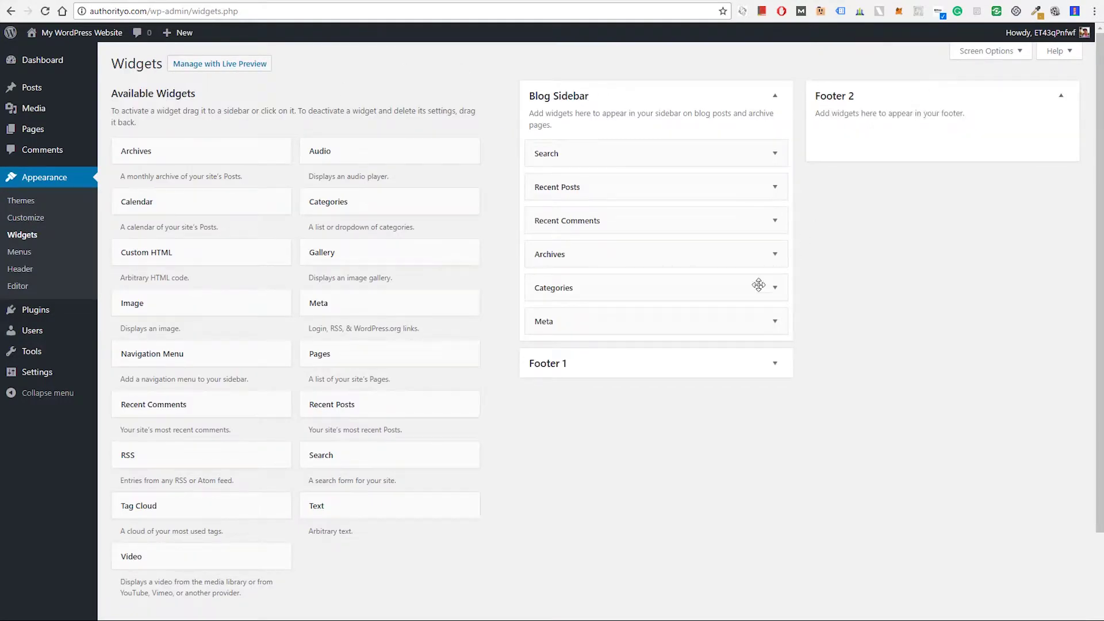
click(695, 373)
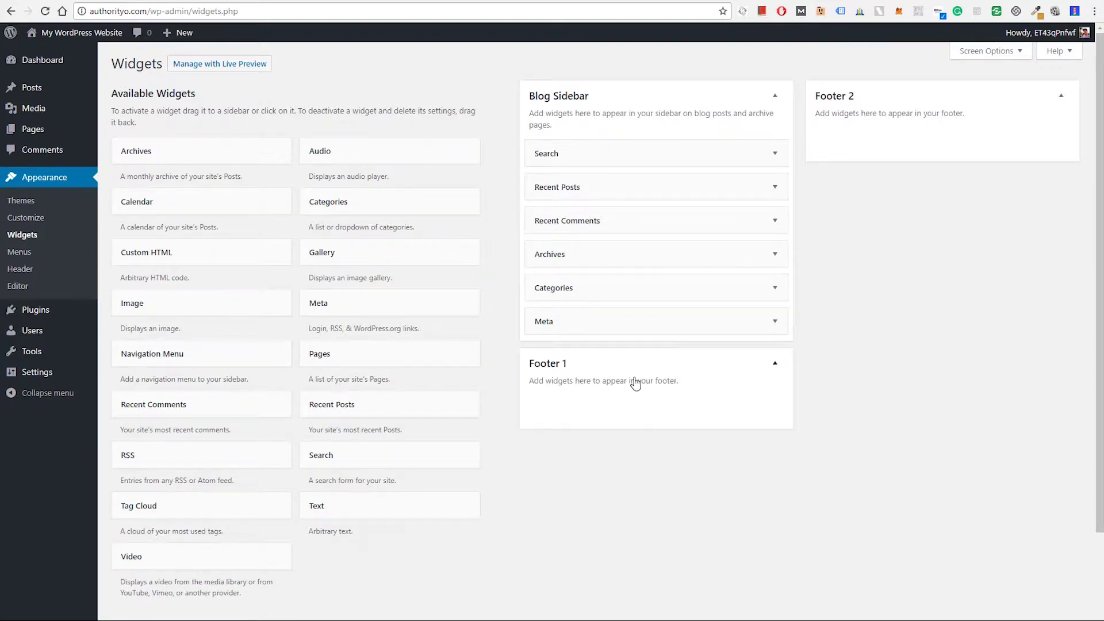
Step: Move Recent Posts below Categories in the Blog Sidebar, and add new Categories and Audio widgets at its beginning
drag(681, 182, 601, 299)
drag(313, 200, 622, 147)
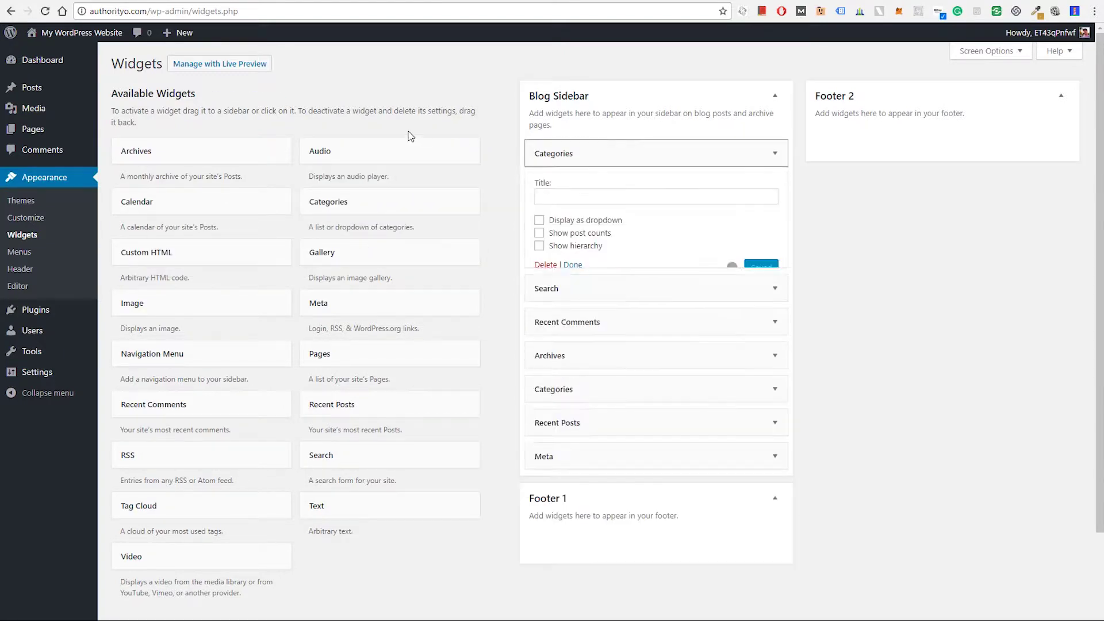
drag(332, 145, 616, 147)
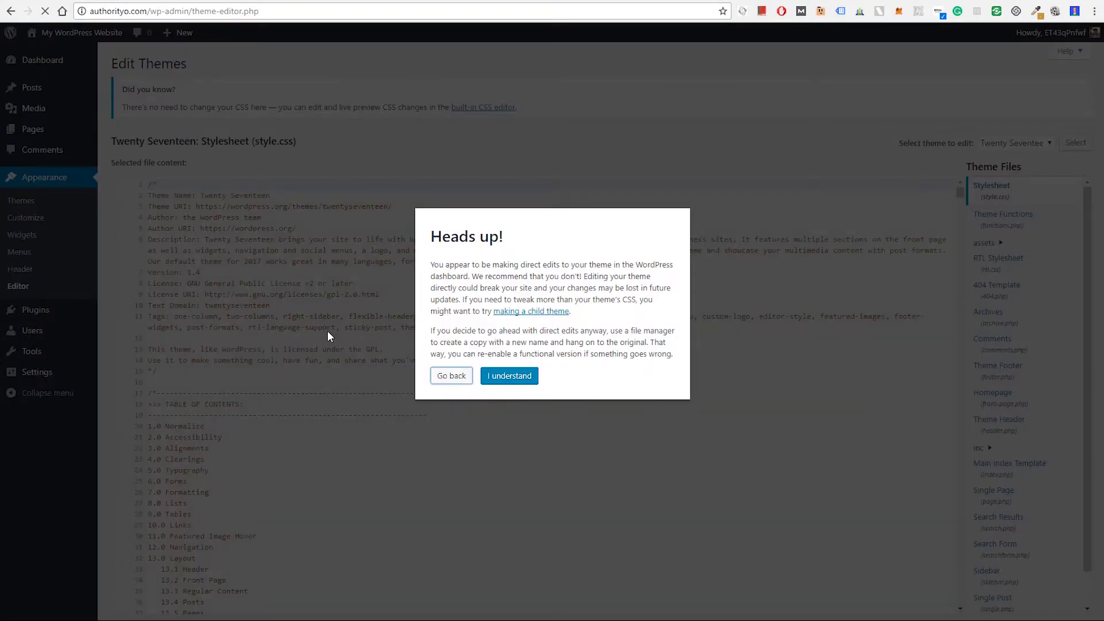
Step: Accept the direct-editing warning to view the Twenty Seventeen stylesheet in the theme editor
click(497, 380)
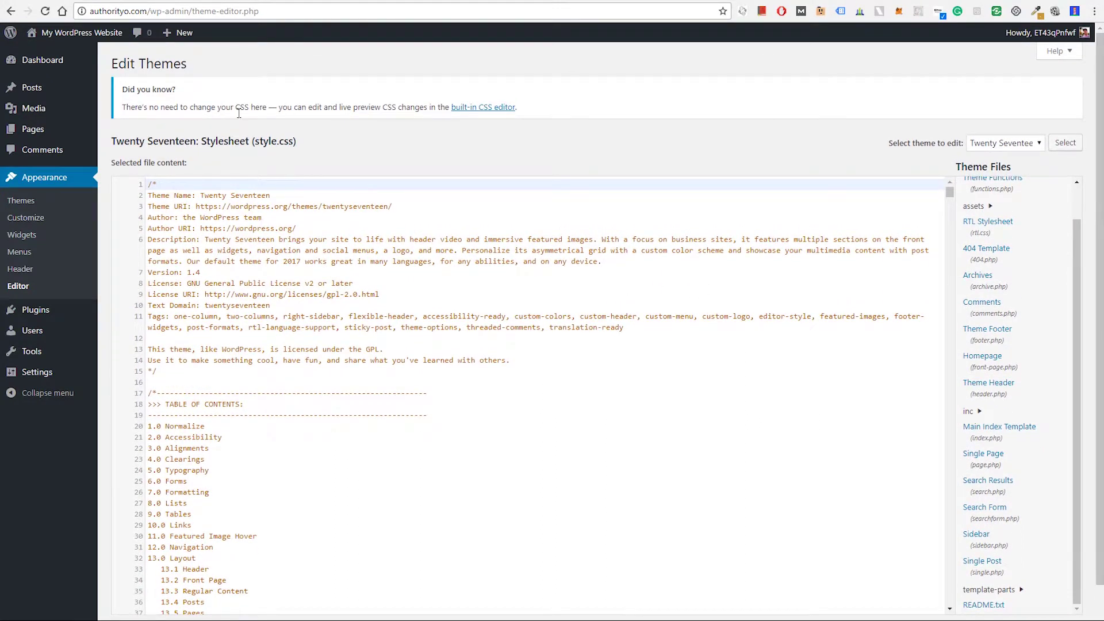
Step: Open the plugin management area and browse the Popular plugins available to install
scroll(295, 147, down, 1)
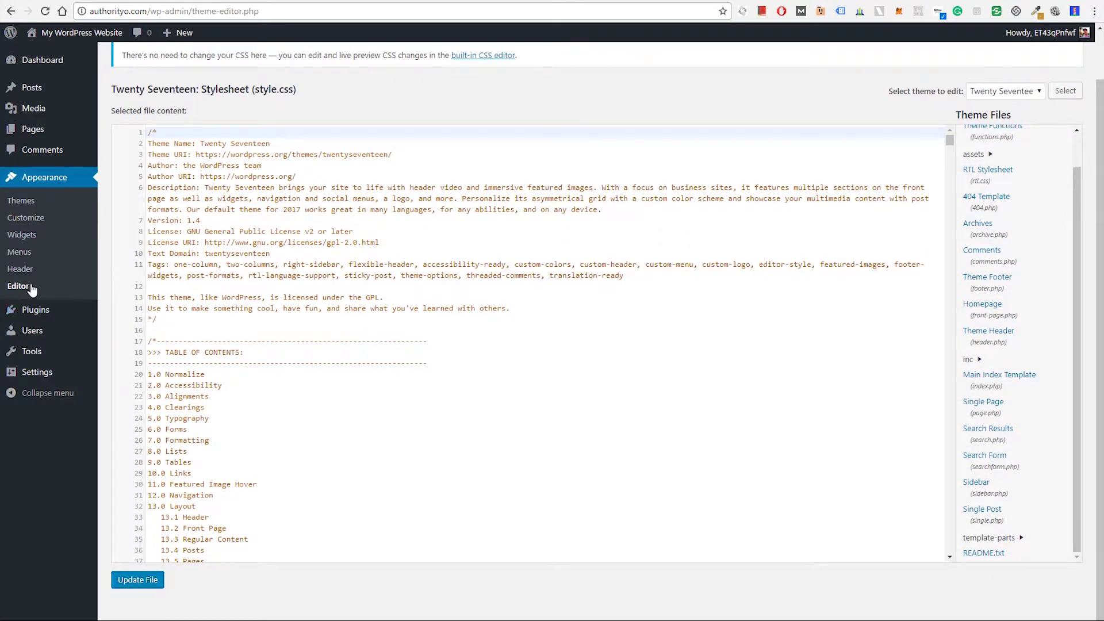
mouse_move(47, 310)
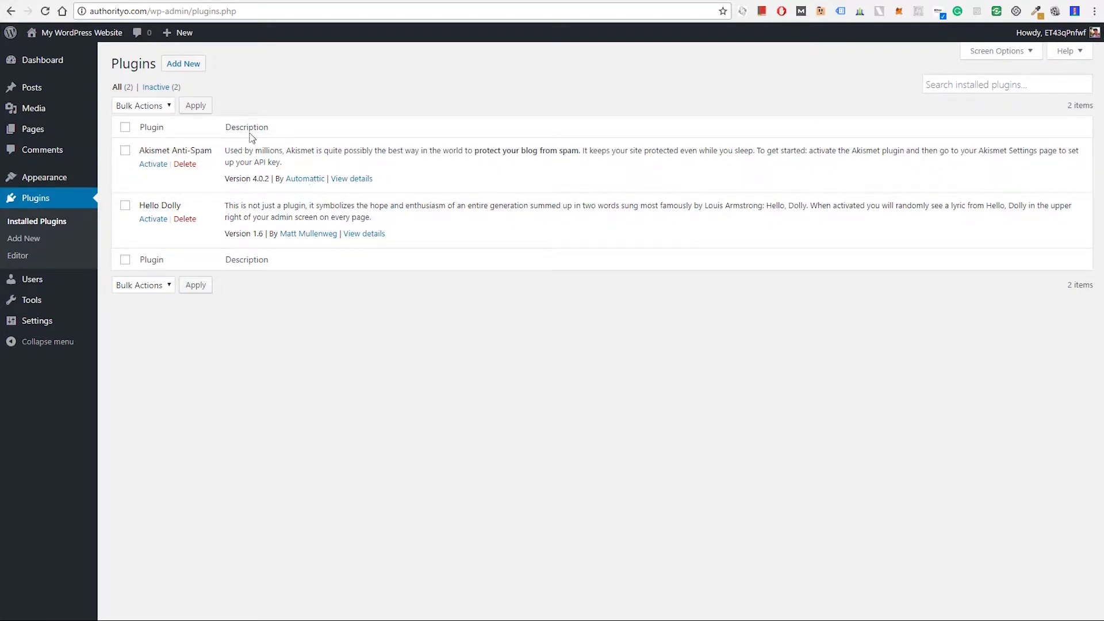
click(30, 240)
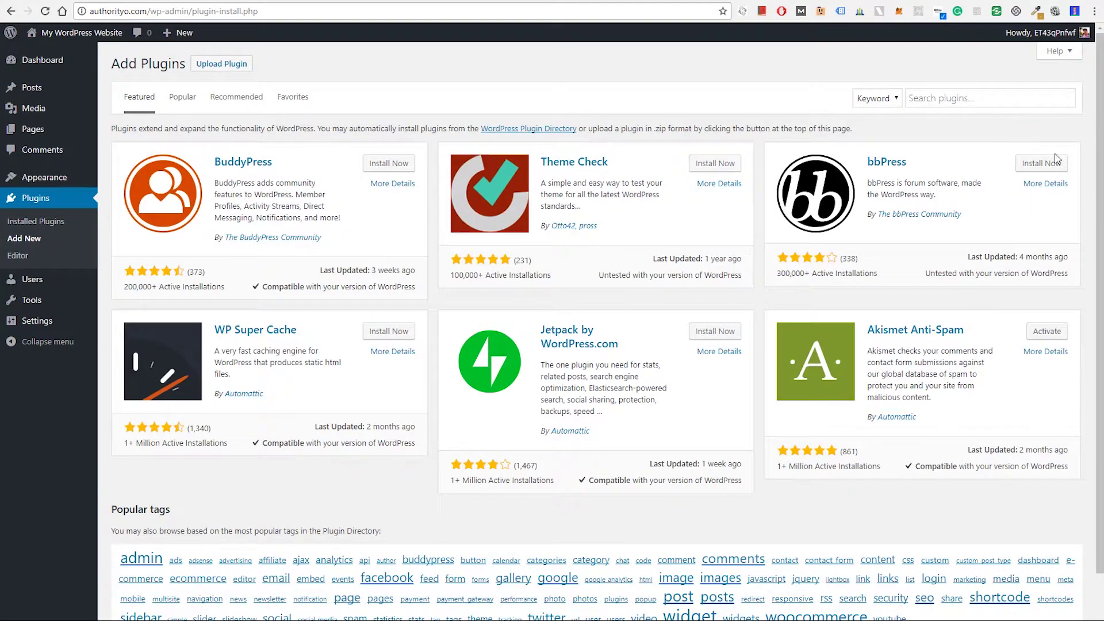
click(190, 99)
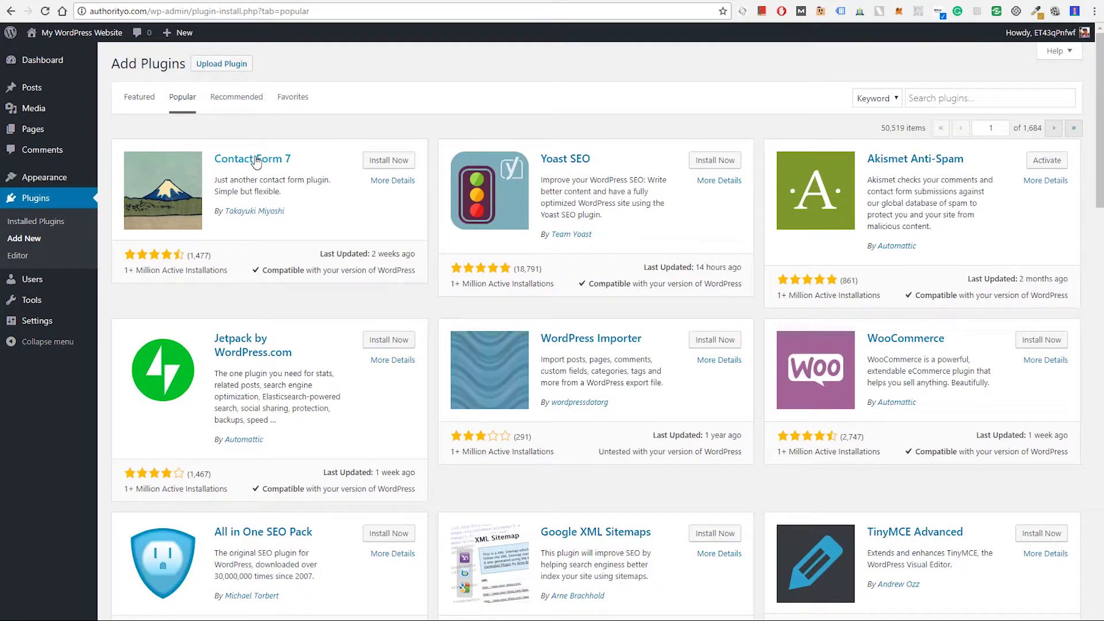
scroll(569, 170, down, 2)
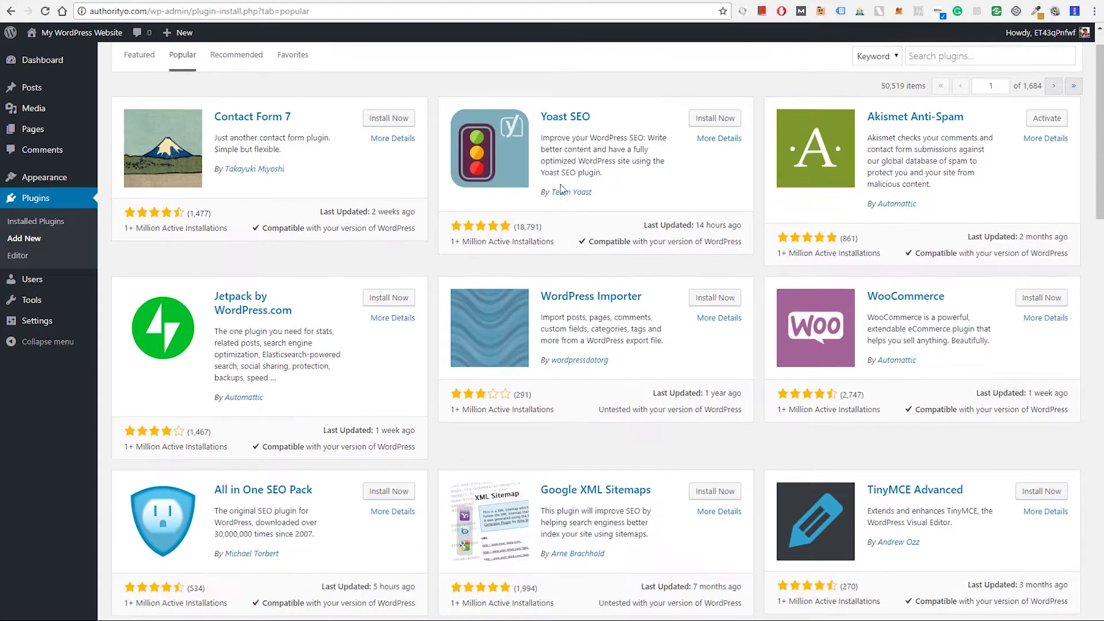
scroll(440, 110, up, 2)
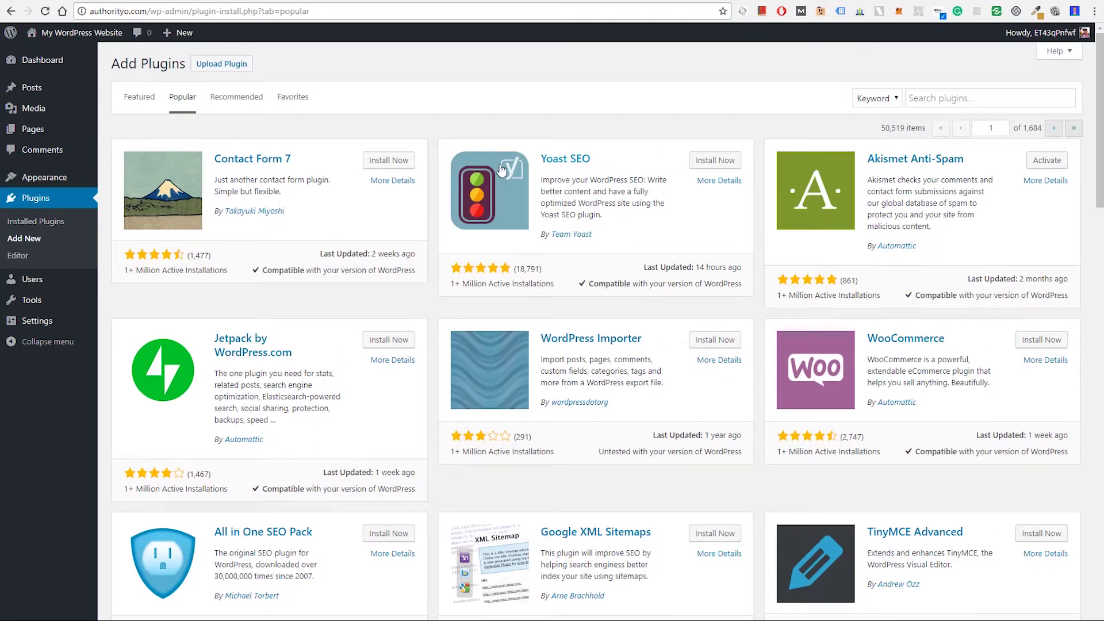
scroll(885, 244, down, 2)
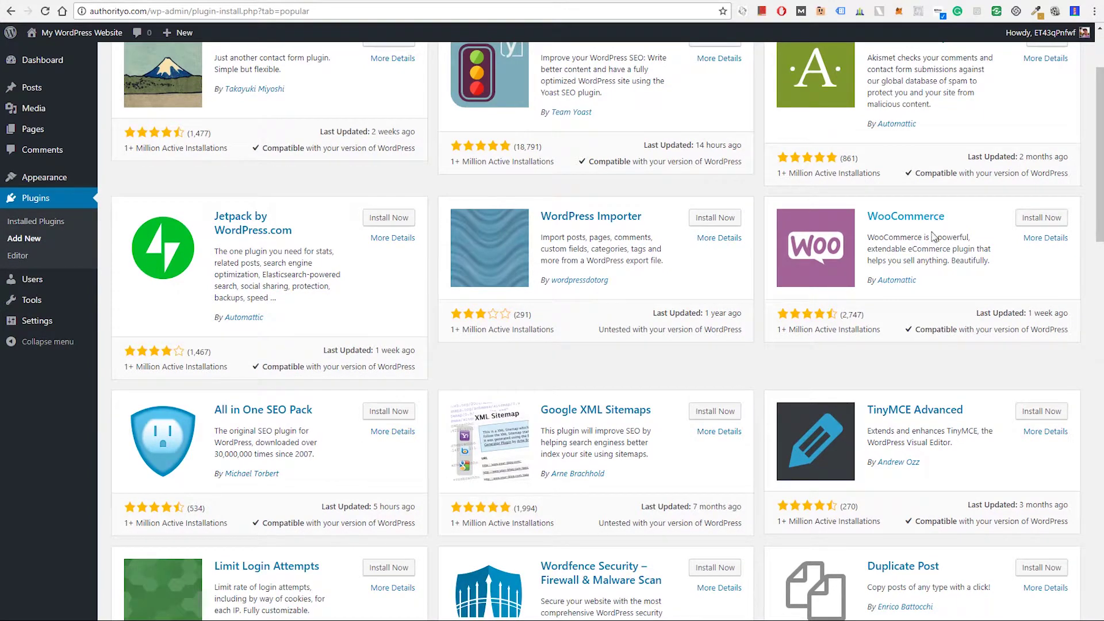
scroll(940, 223, up, 2)
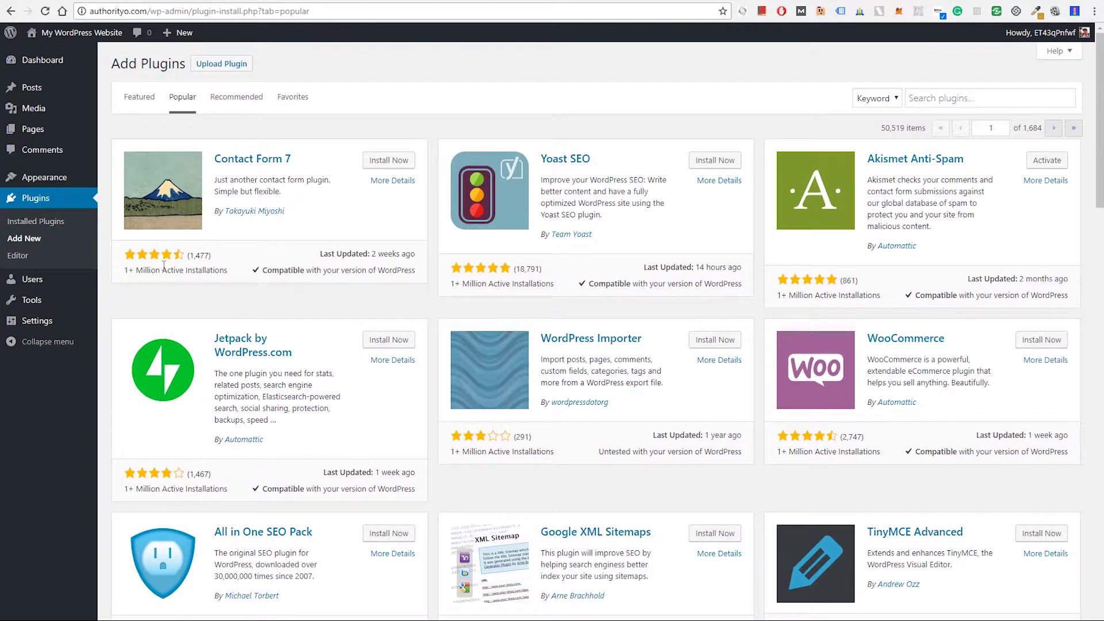
Step: Open the user list and review the personal, name and contact fields on the administrator's own profile page
click(49, 281)
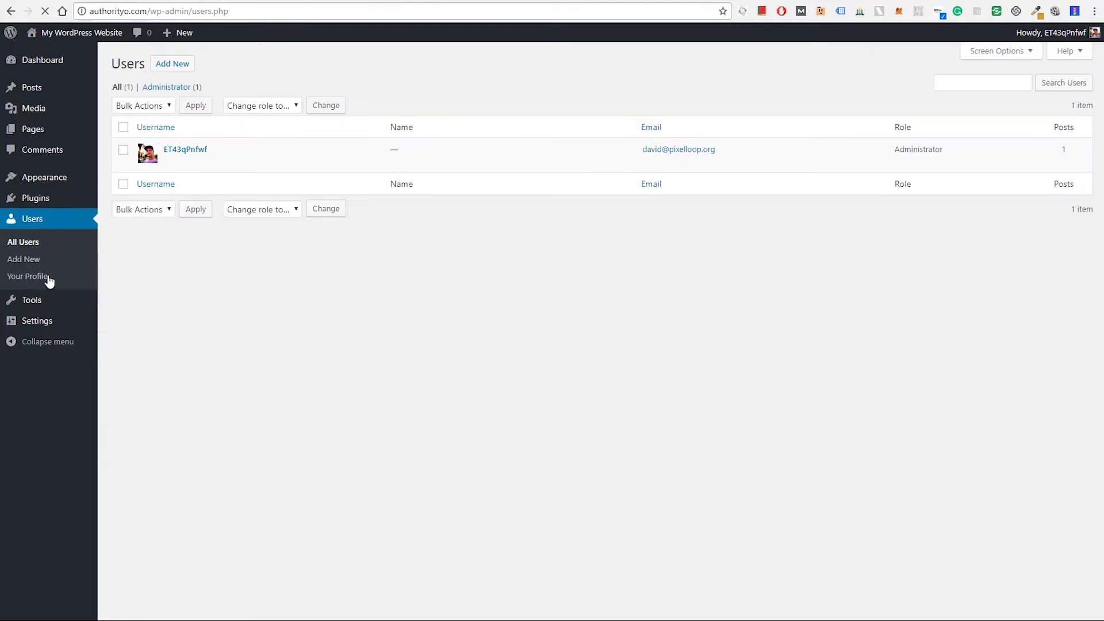
mouse_move(302, 168)
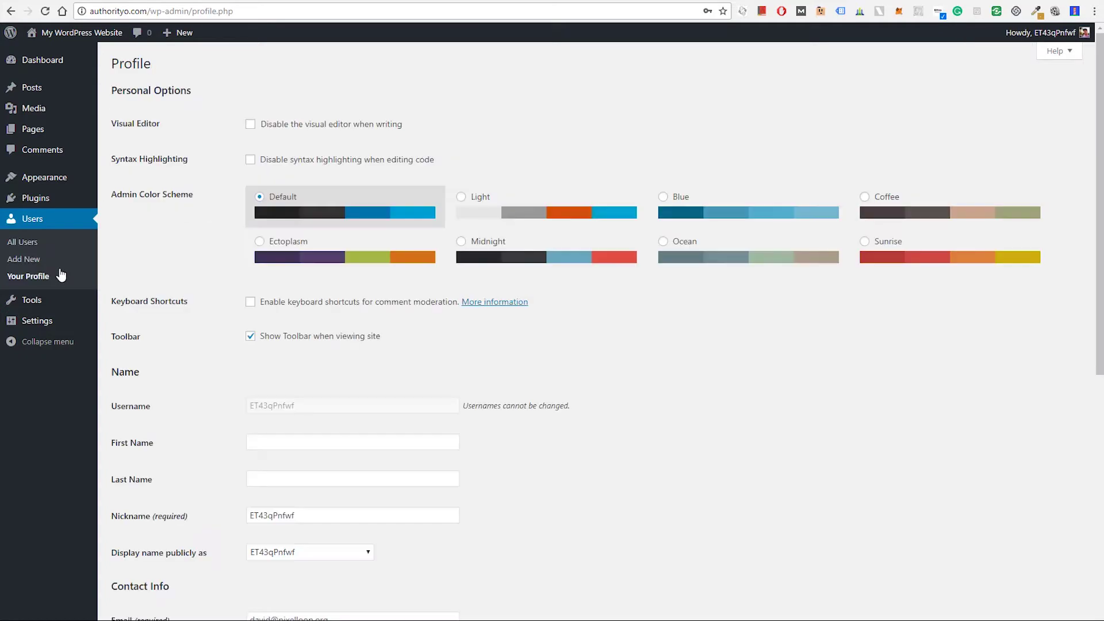
scroll(368, 316, down, 4)
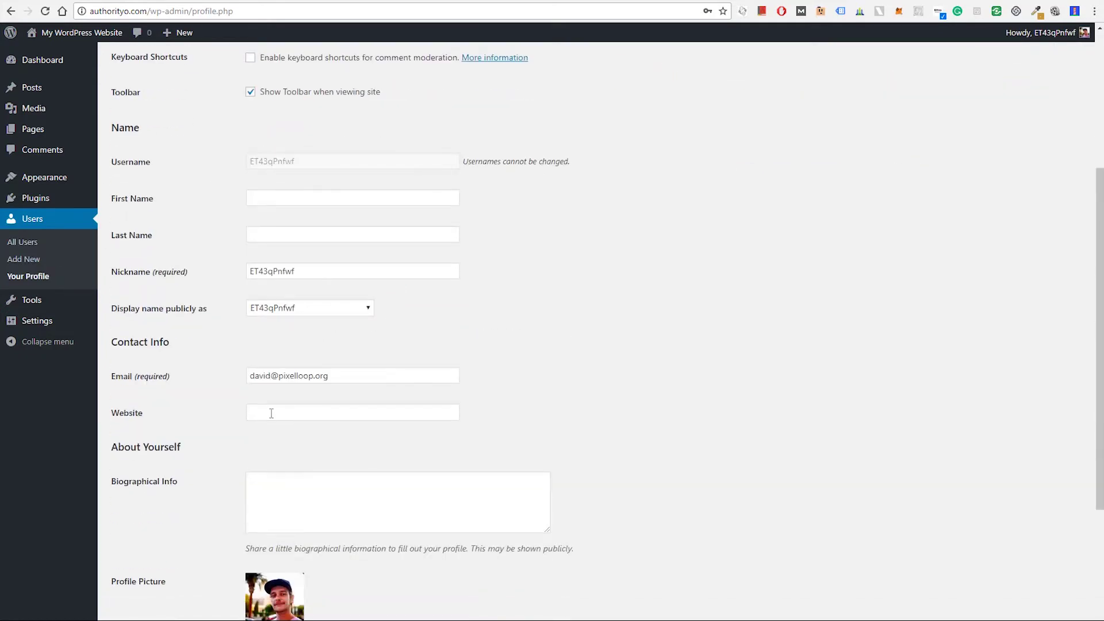
scroll(272, 413, down, 4)
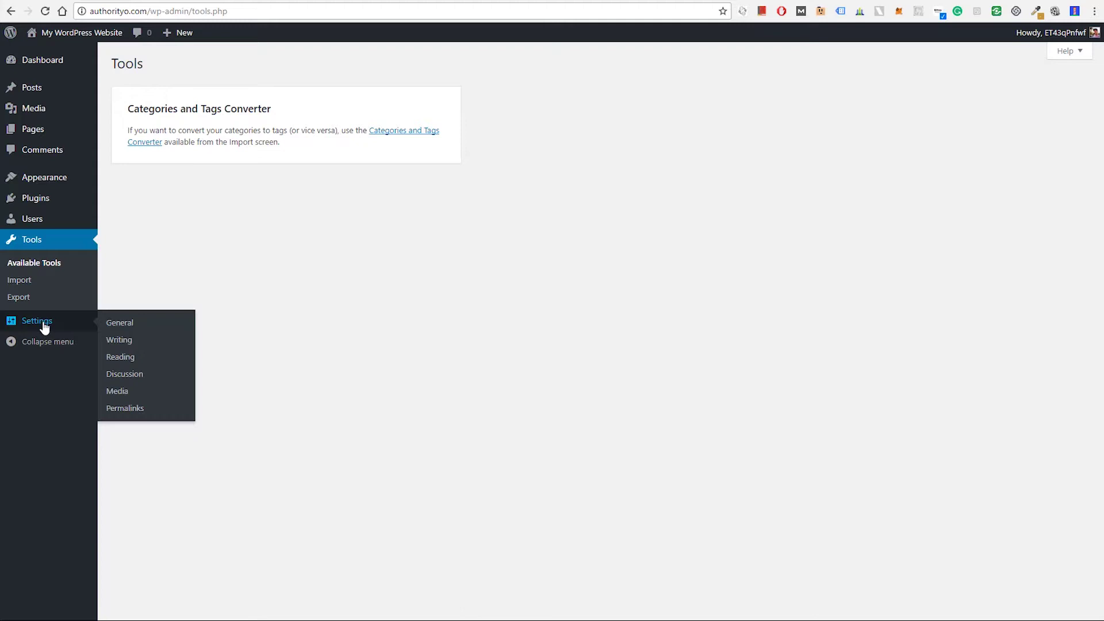
Step: Review the General settings from the site title, tagline and addresses to the date and time formats, and open the Writing settings
click(134, 329)
drag(437, 96, 358, 93)
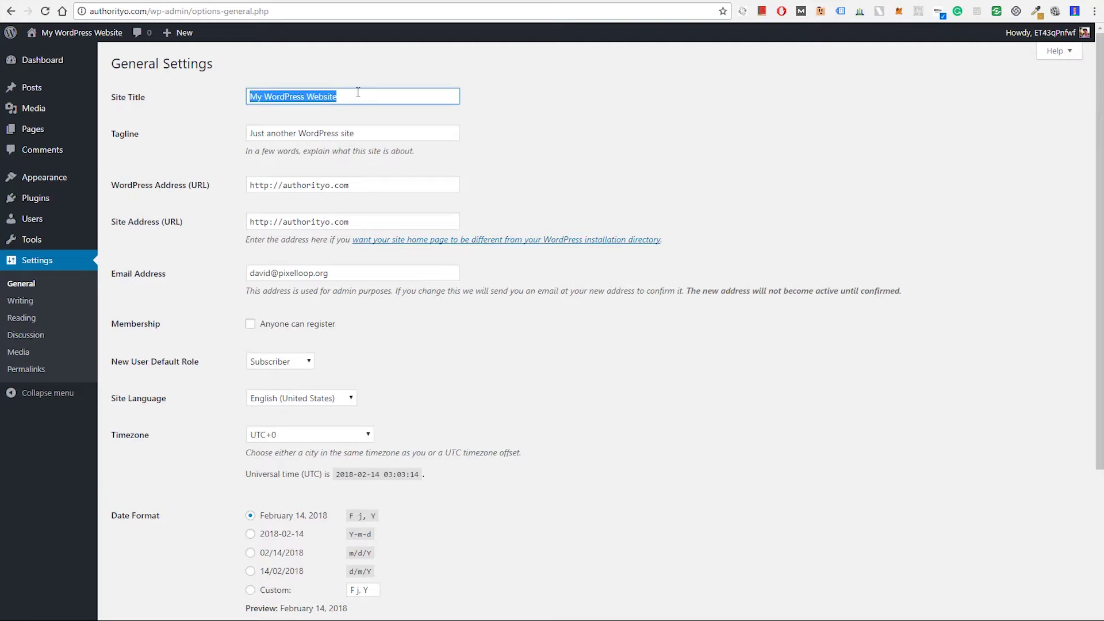
drag(395, 135, 234, 145)
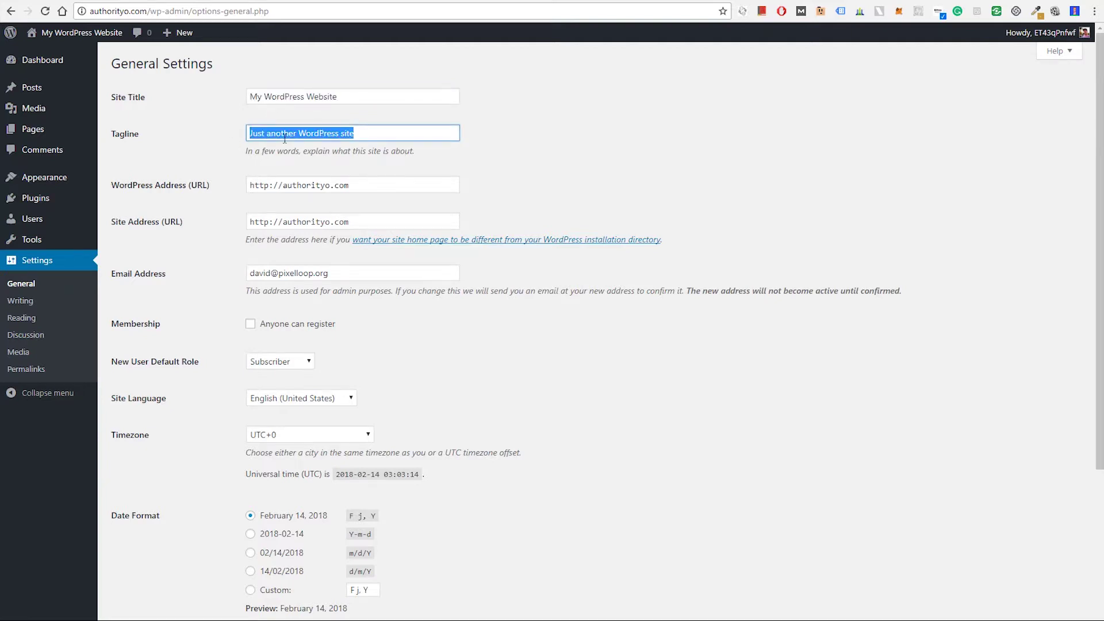
drag(451, 127, 186, 134)
drag(381, 183, 230, 190)
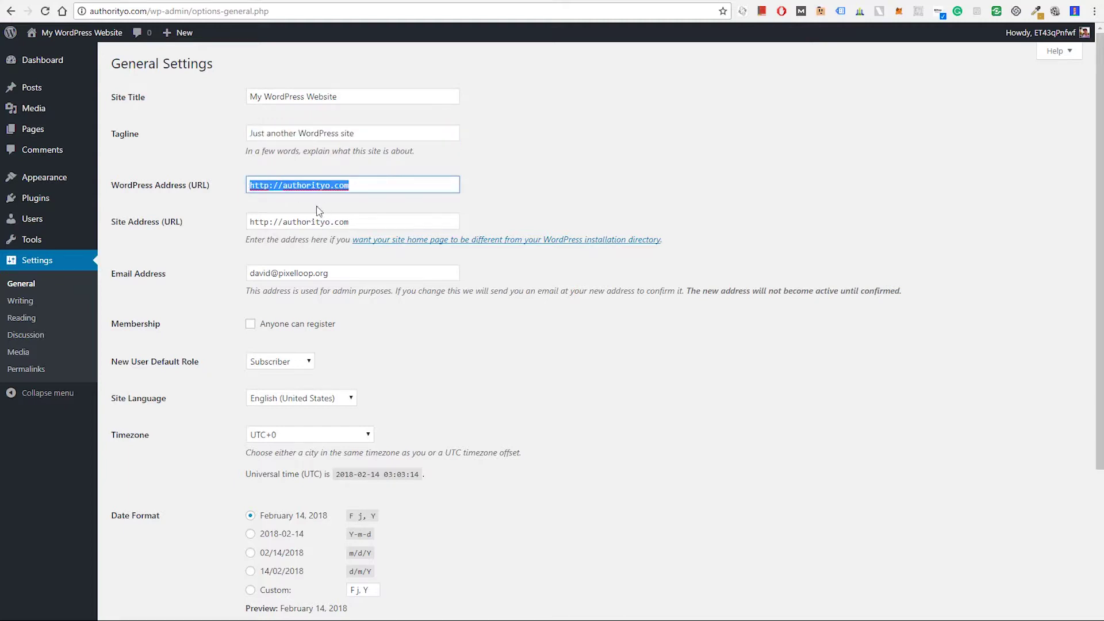
click(237, 225)
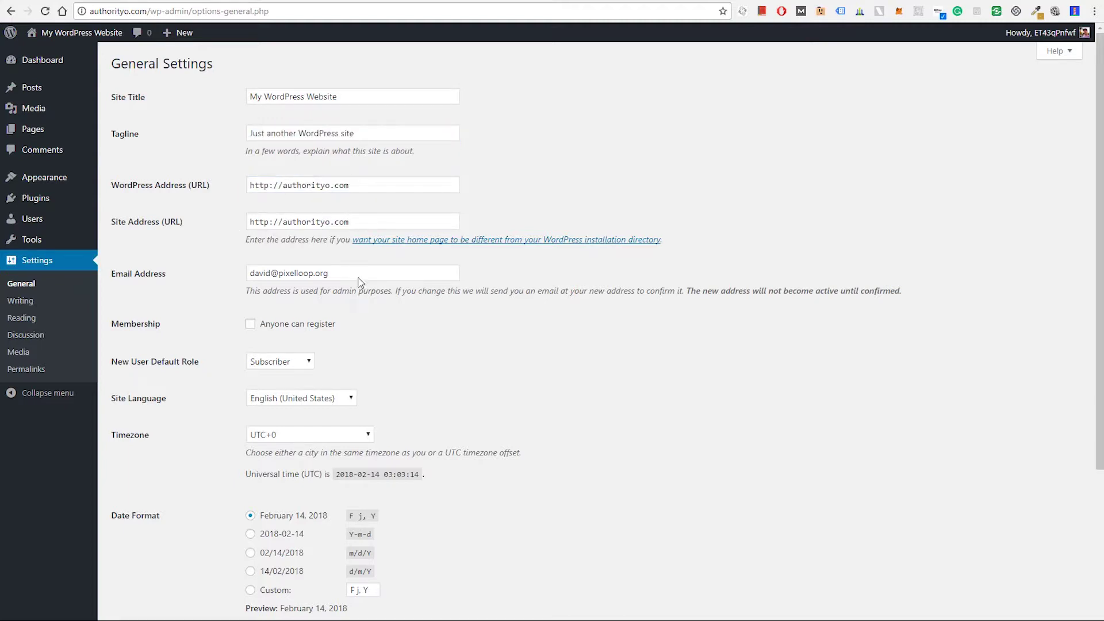
drag(358, 281, 221, 284)
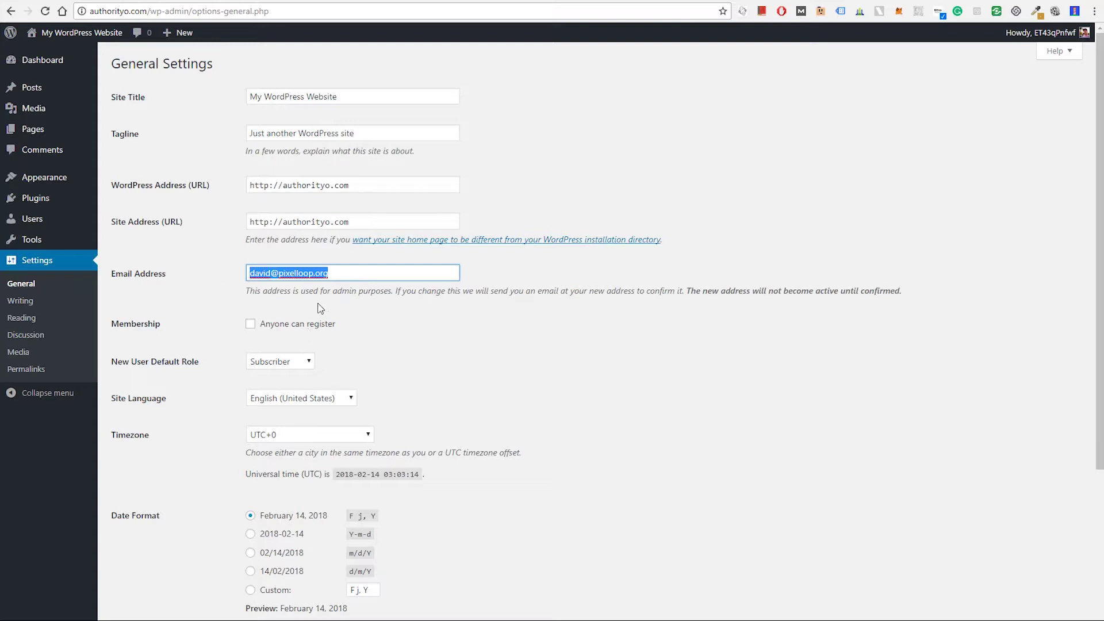
scroll(320, 309, down, 2)
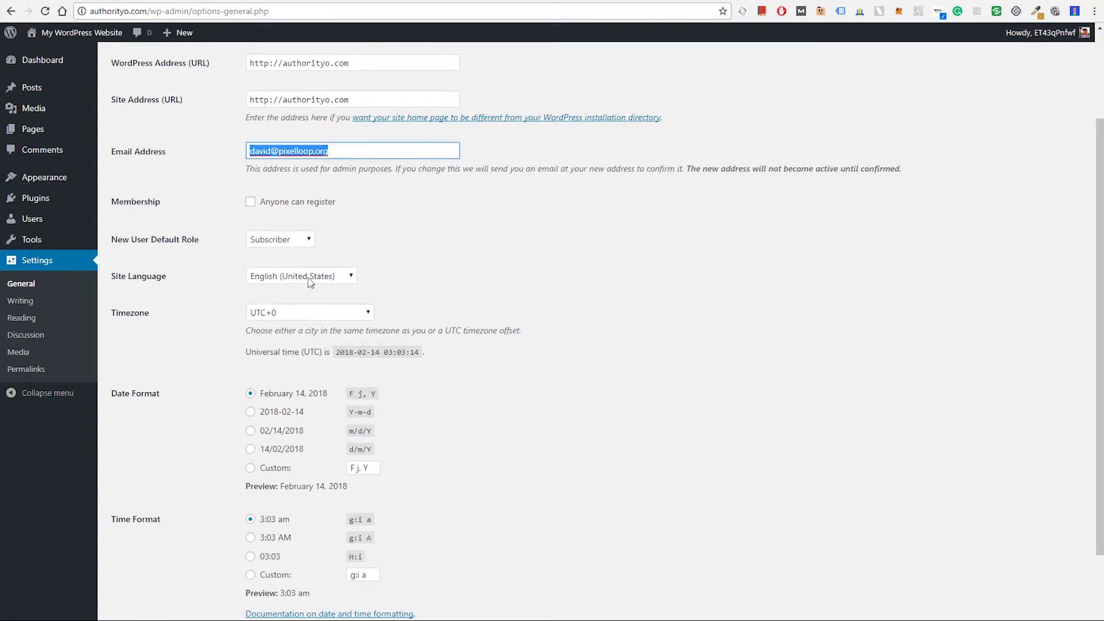
scroll(311, 282, down, 2)
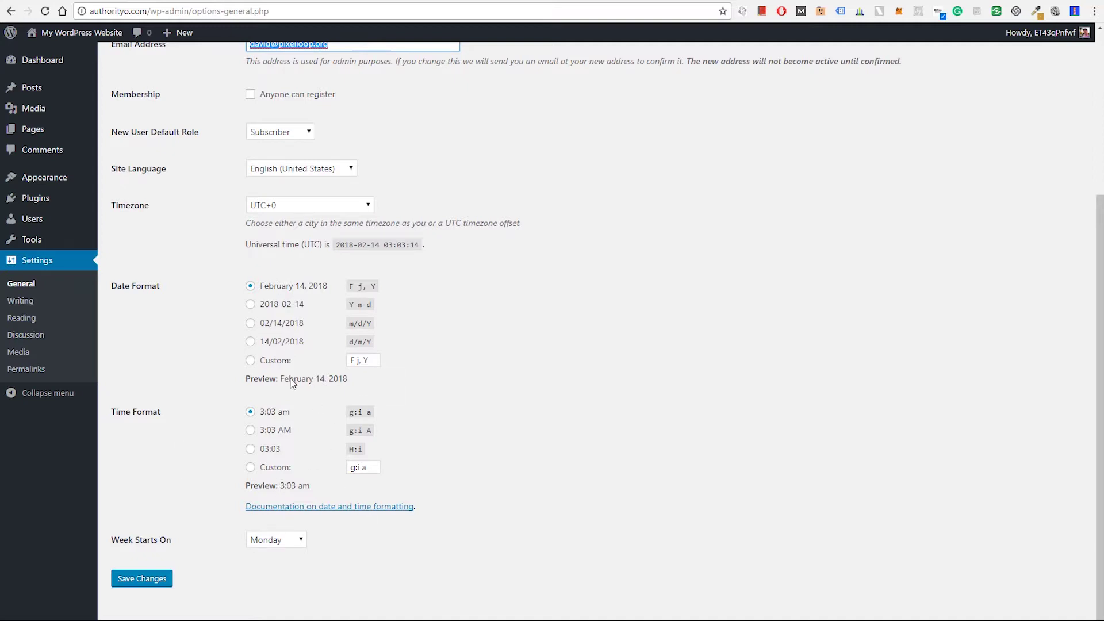
click(23, 307)
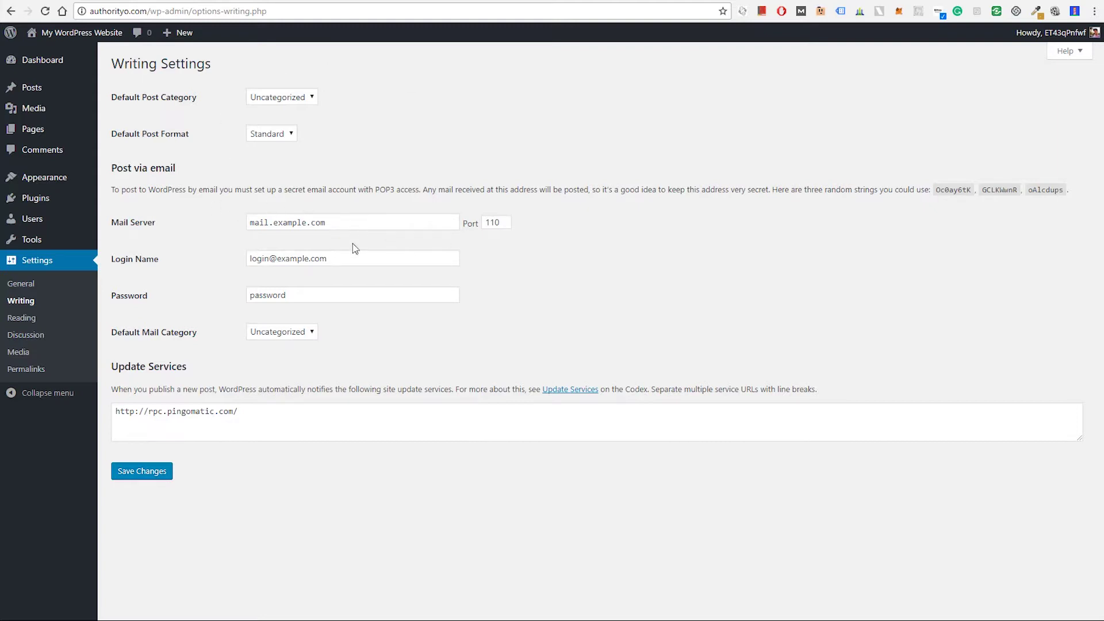
Step: In the Reading settings, make the homepage display a static page with Sample Page as the homepage, leaving the posts page unselected
click(35, 319)
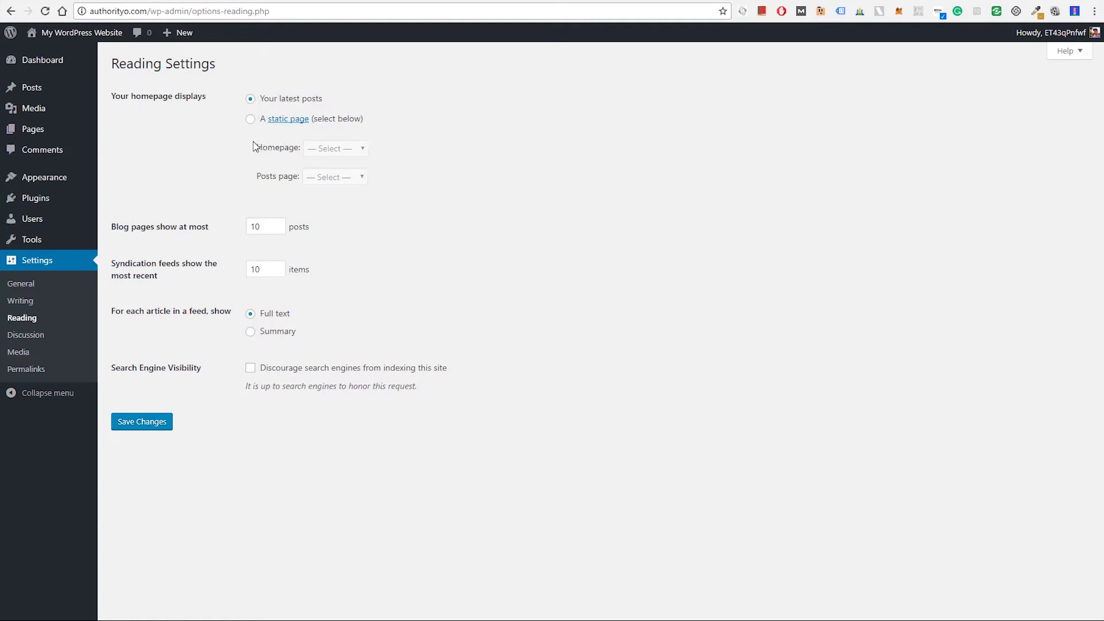
click(251, 119)
click(335, 148)
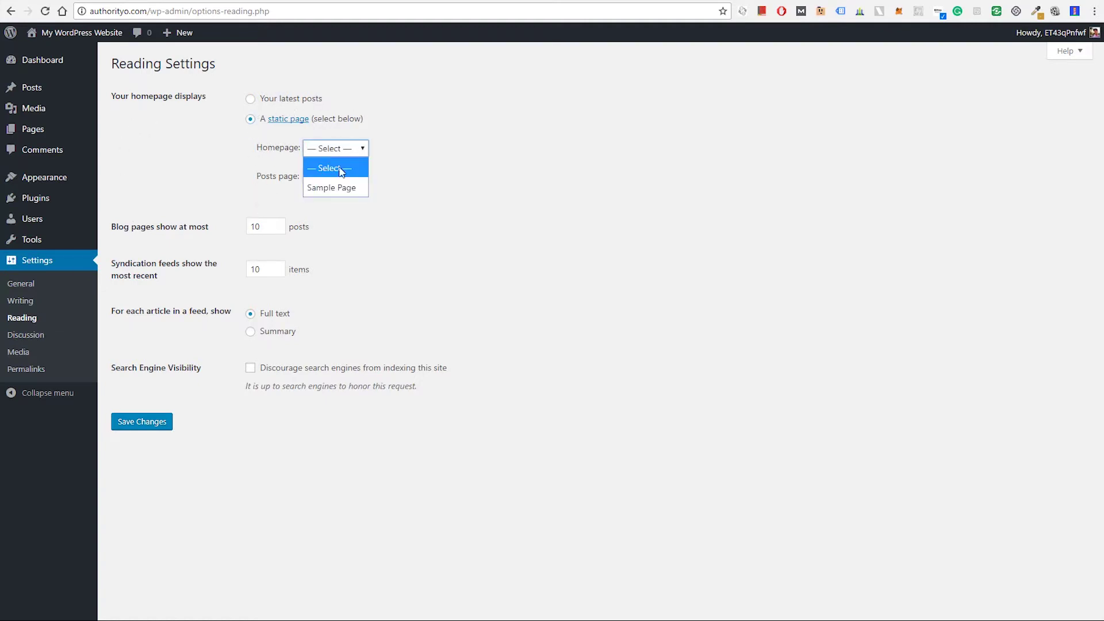
click(334, 177)
click(340, 179)
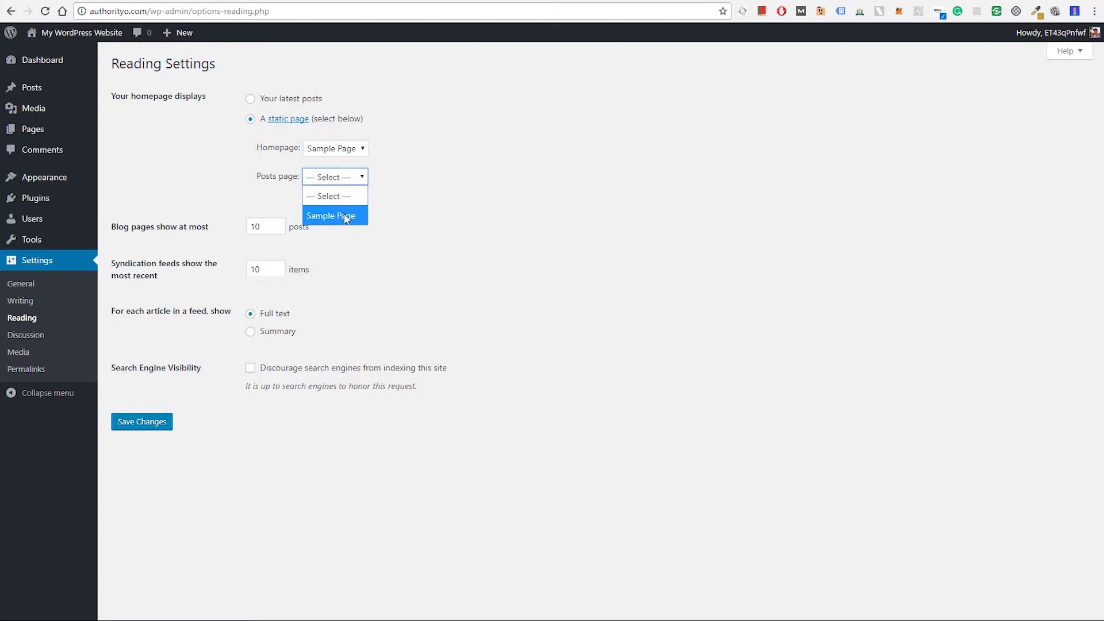
click(376, 246)
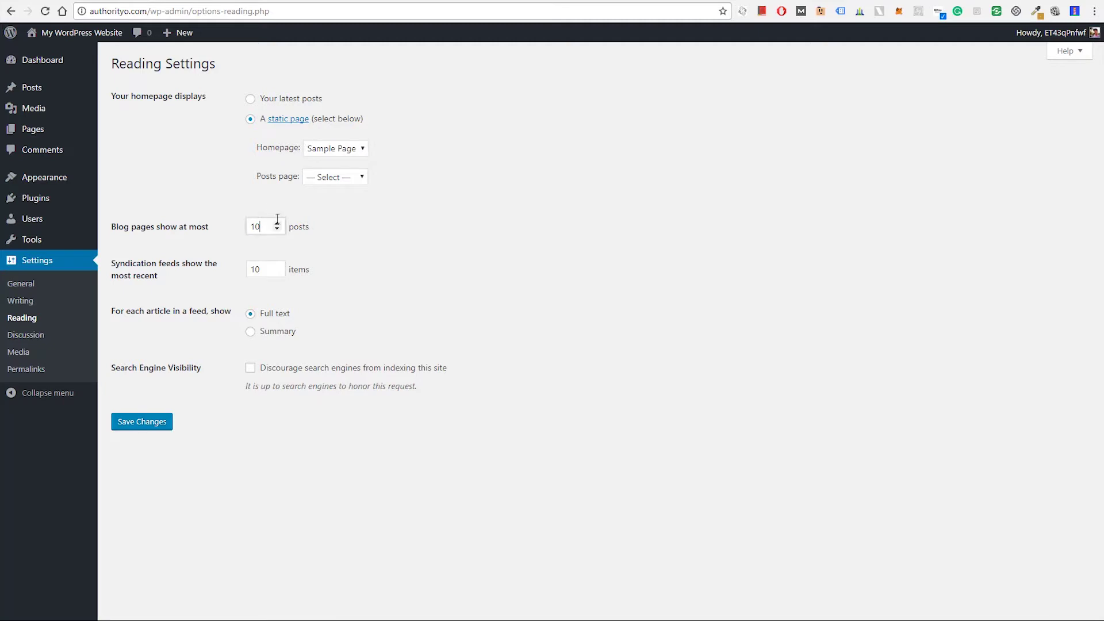
Step: Review the blog page and syndication feed limits, and toggle the search engine discouragement option on and back off
double_click(249, 226)
click(134, 277)
double_click(269, 264)
click(251, 368)
click(251, 369)
Step: Open the Discussion settings and review the comment, moderation and avatar options
click(36, 337)
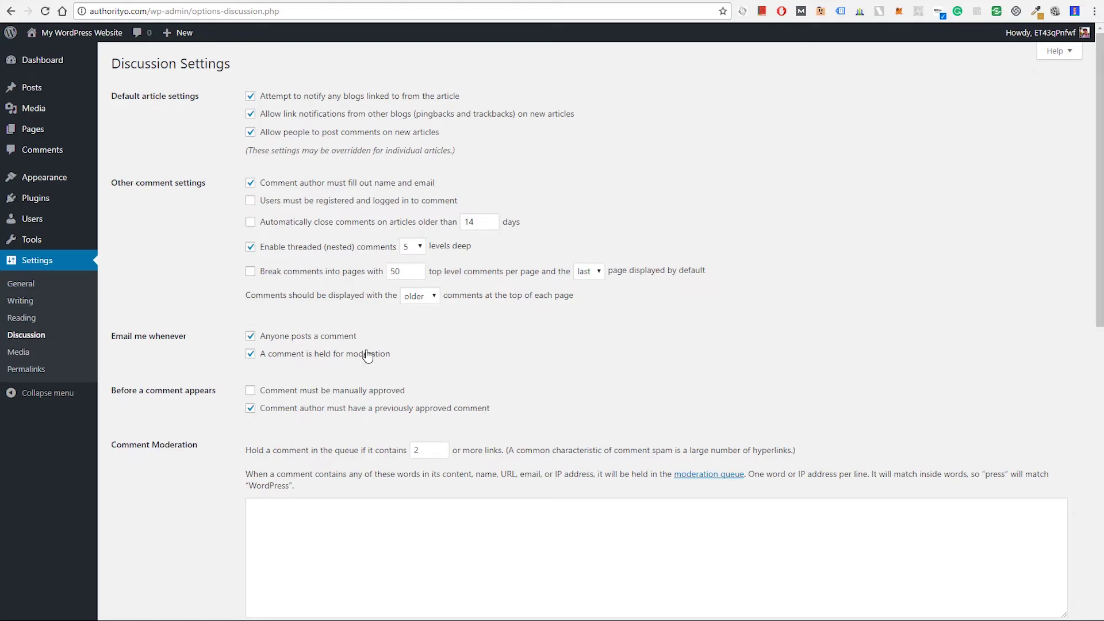
scroll(367, 356, down, 10)
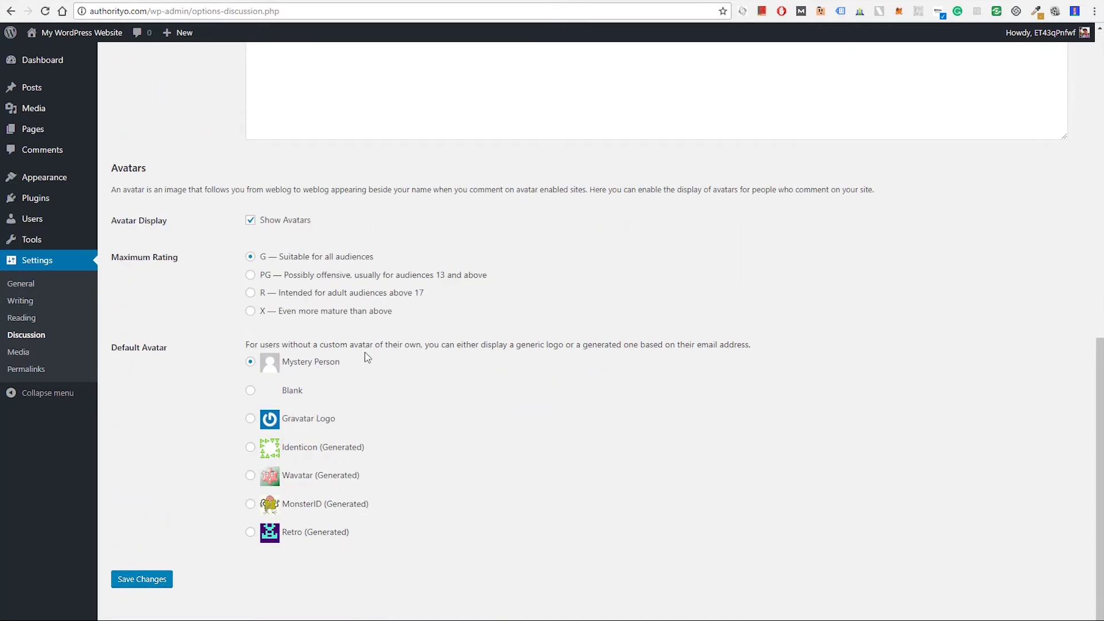
scroll(374, 372, up, 12)
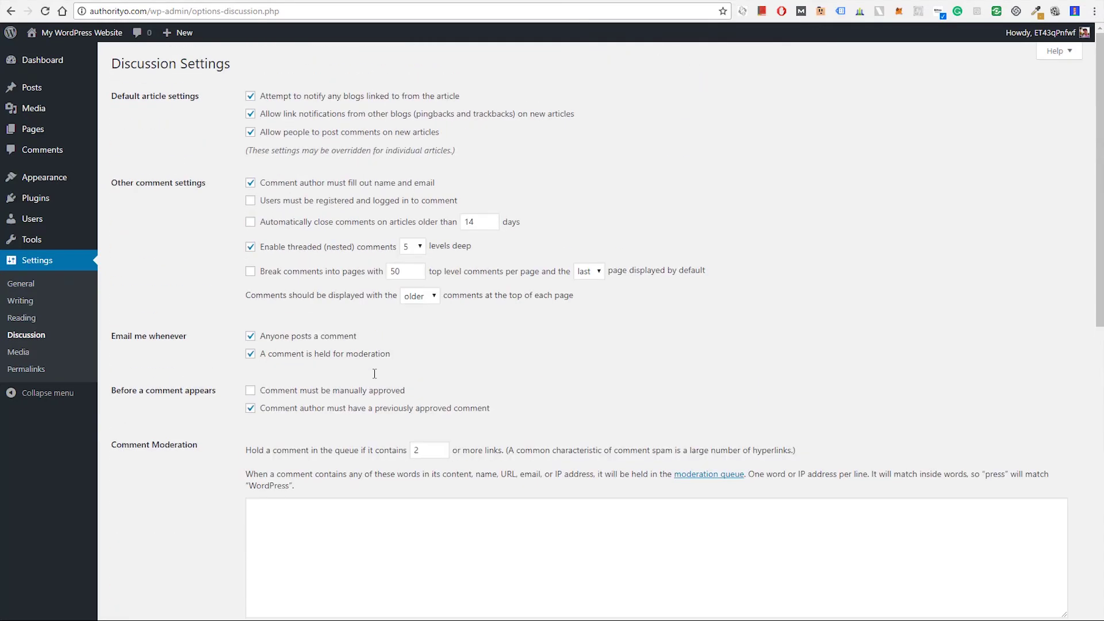
Step: Open the Media settings and review the thumbnail, medium and large image size fields
click(36, 352)
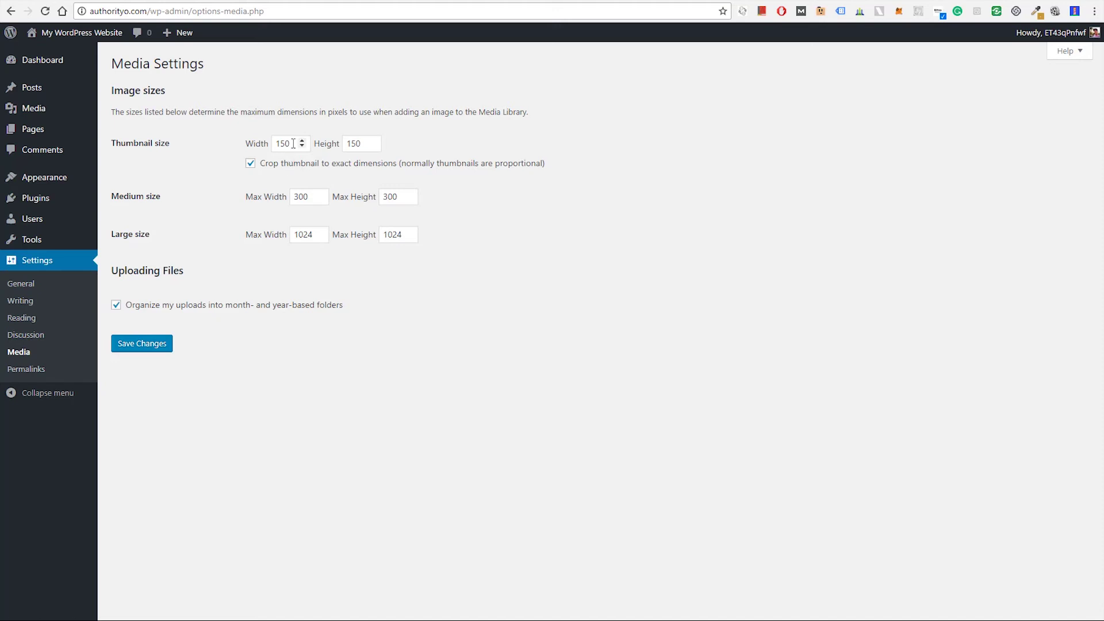
click(311, 198)
click(314, 234)
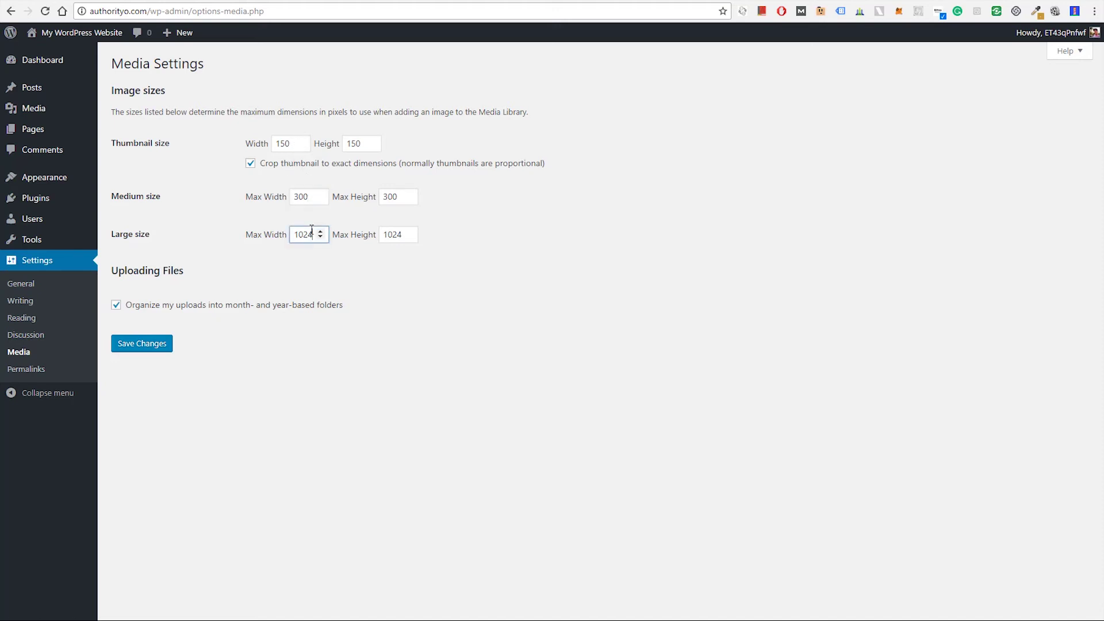
click(393, 234)
click(384, 197)
Step: Open the Permalink settings and examine the Day and name example URL and the tags in its custom structure
click(32, 368)
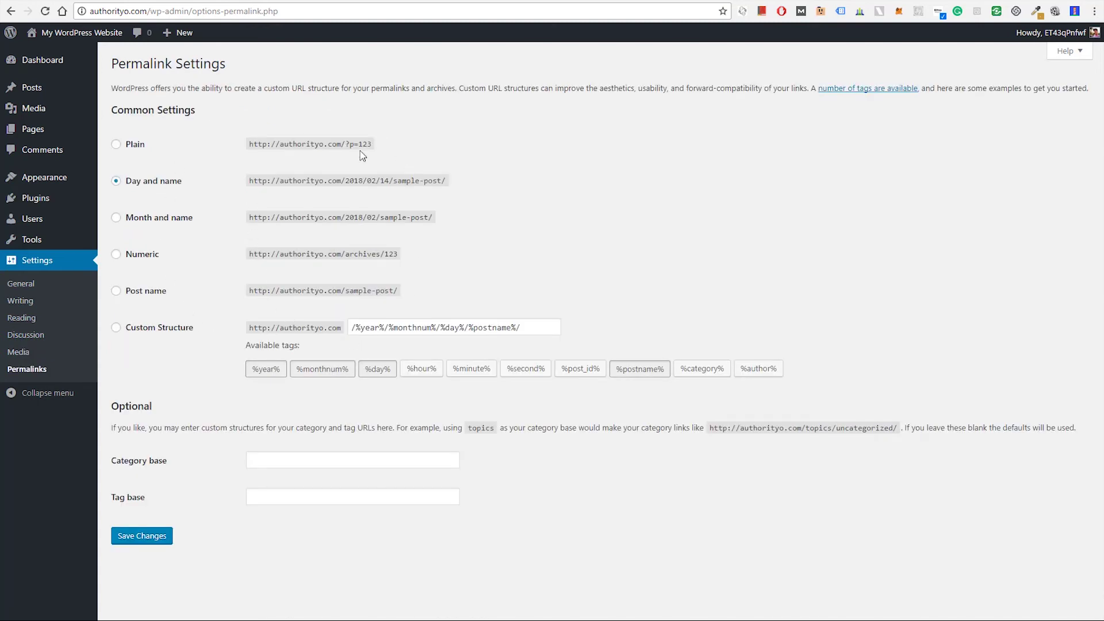
drag(451, 181, 247, 182)
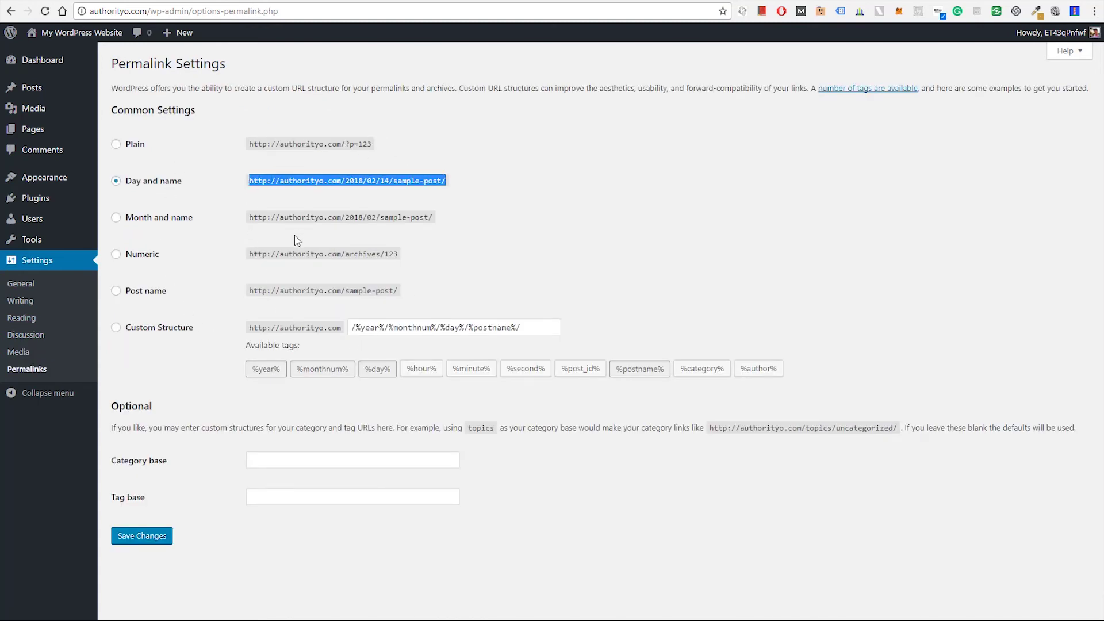
click(443, 317)
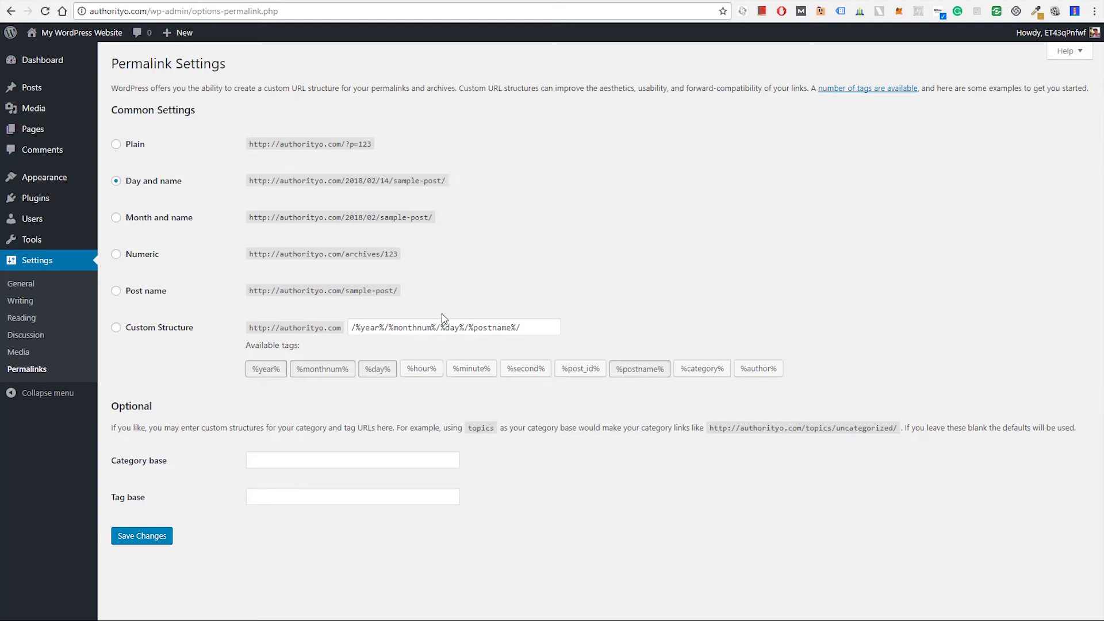
drag(356, 328, 466, 329)
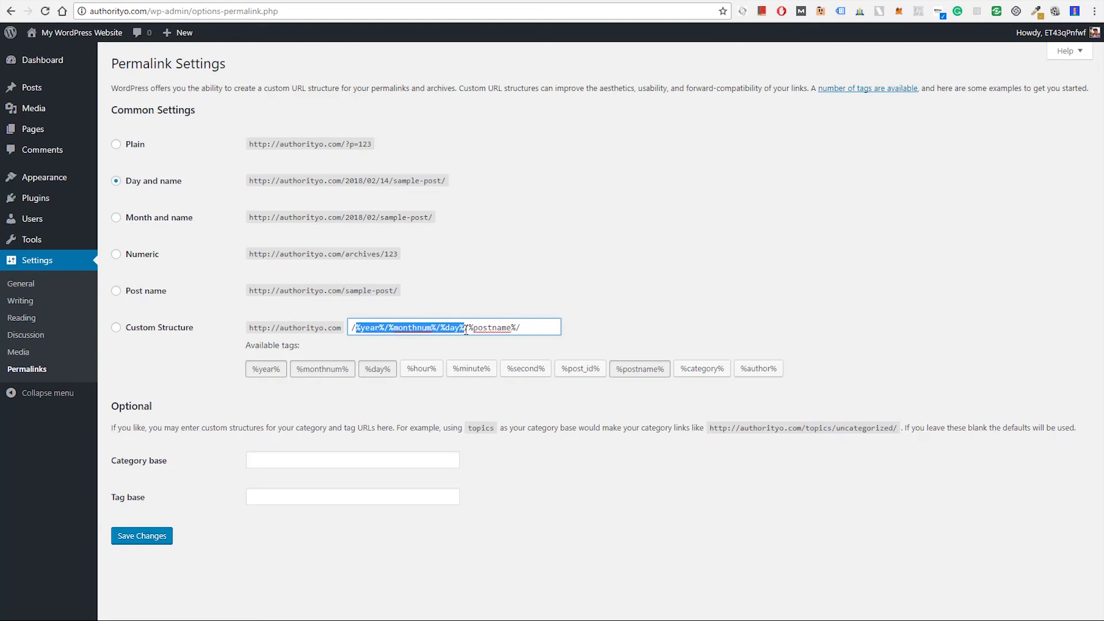
click(666, 263)
Step: Change the site's permalink structure to Post name and save the changes
click(127, 291)
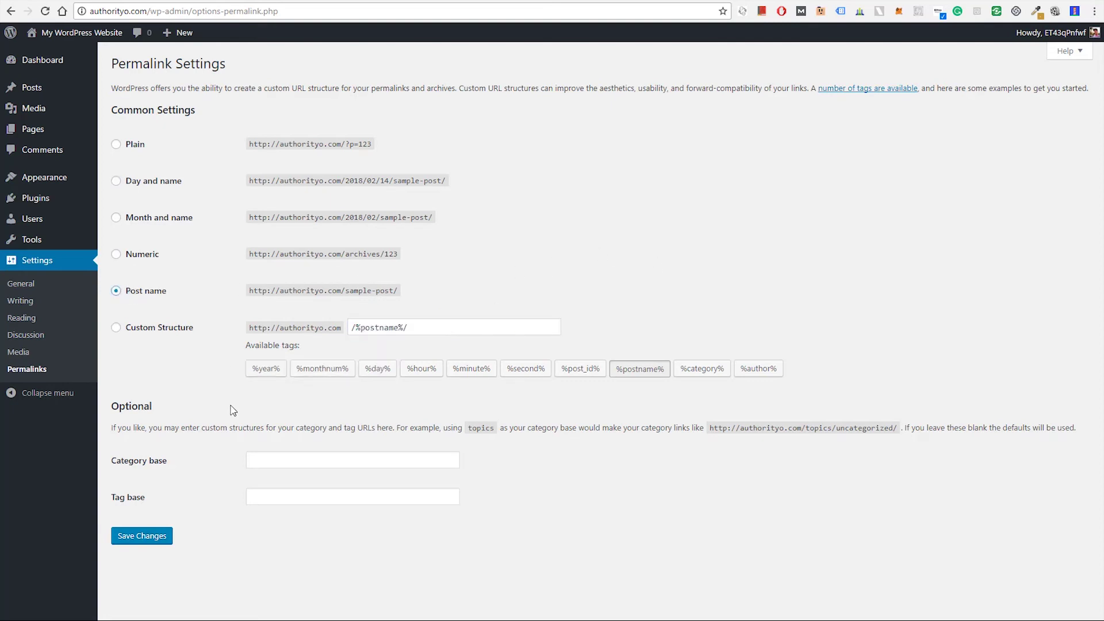
drag(434, 326, 333, 315)
click(495, 315)
click(153, 534)
mouse_move(65, 59)
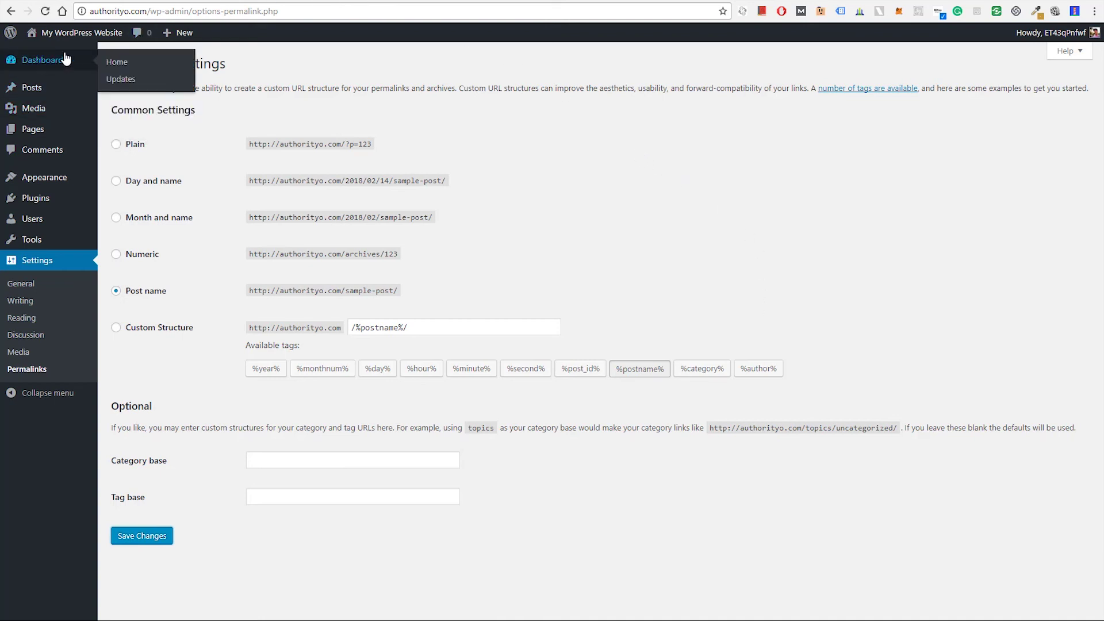